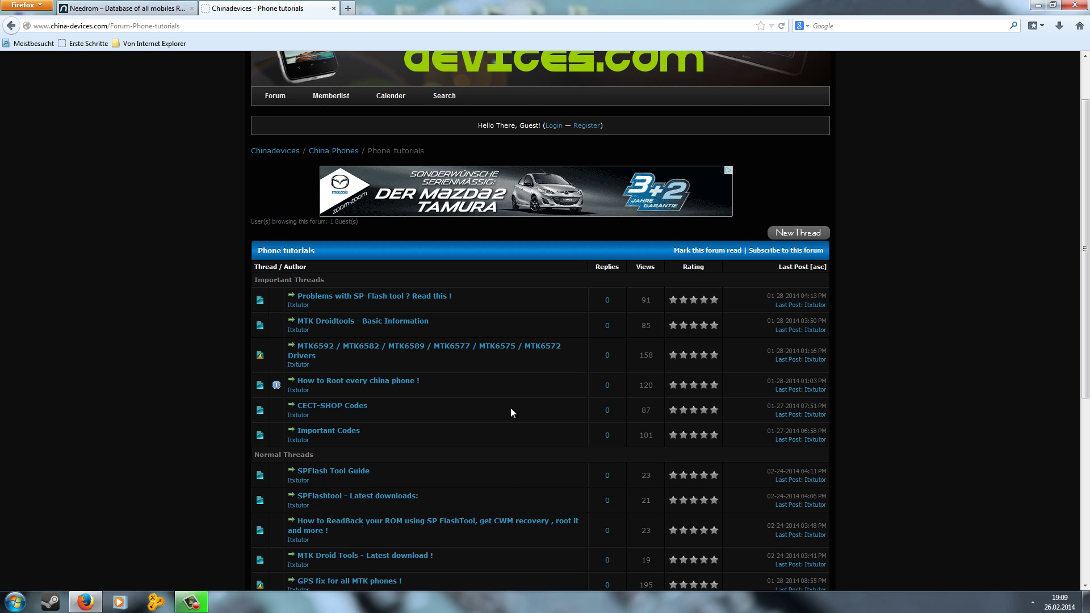
- Open the china-devices.com forum index and look over its sections and latest threads
scroll(510, 408, up, 2)
click(276, 161)
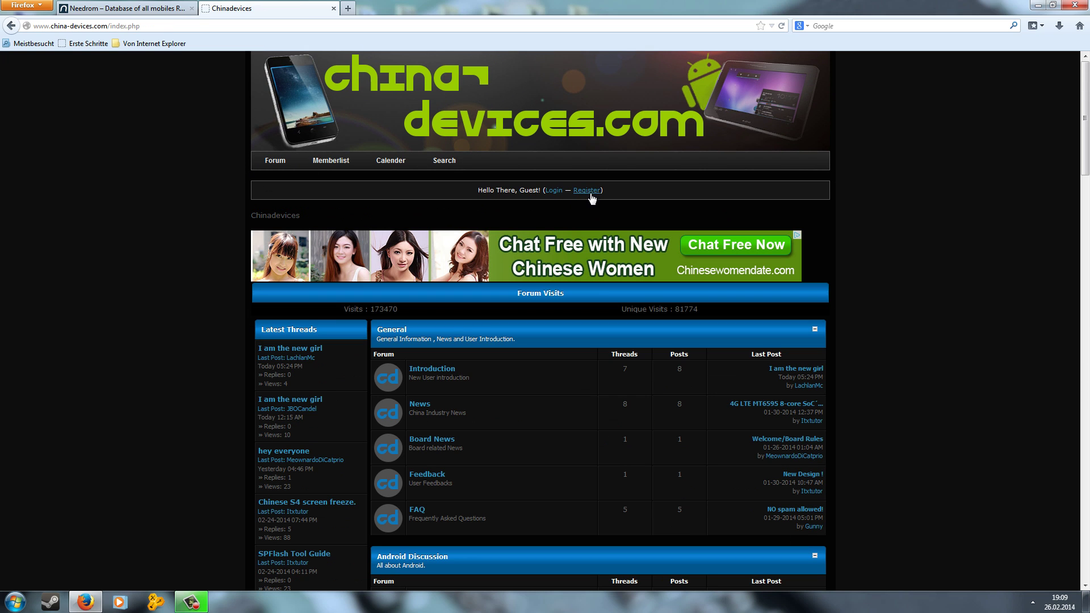
scroll(254, 201, down, 4)
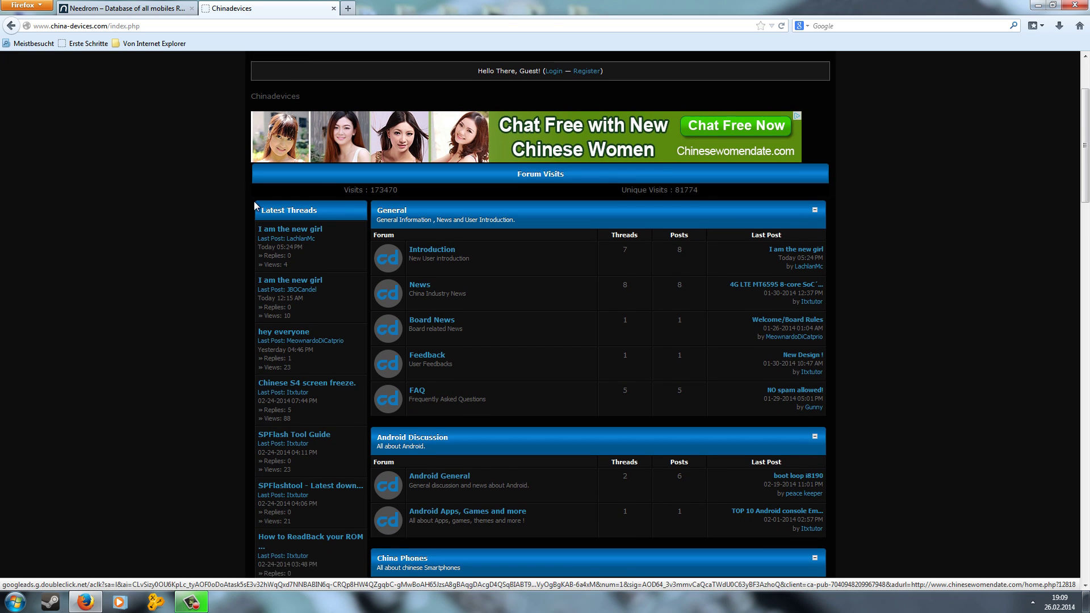
scroll(255, 205, up, 4)
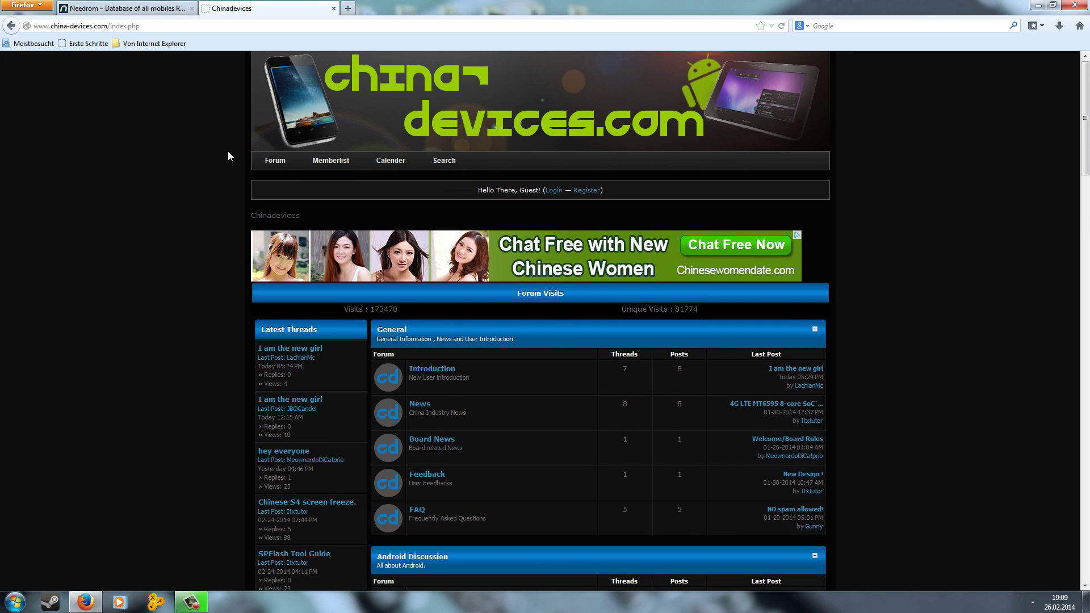
- Switch to the Needrom site and search all categories for "no.1 s6"
click(163, 11)
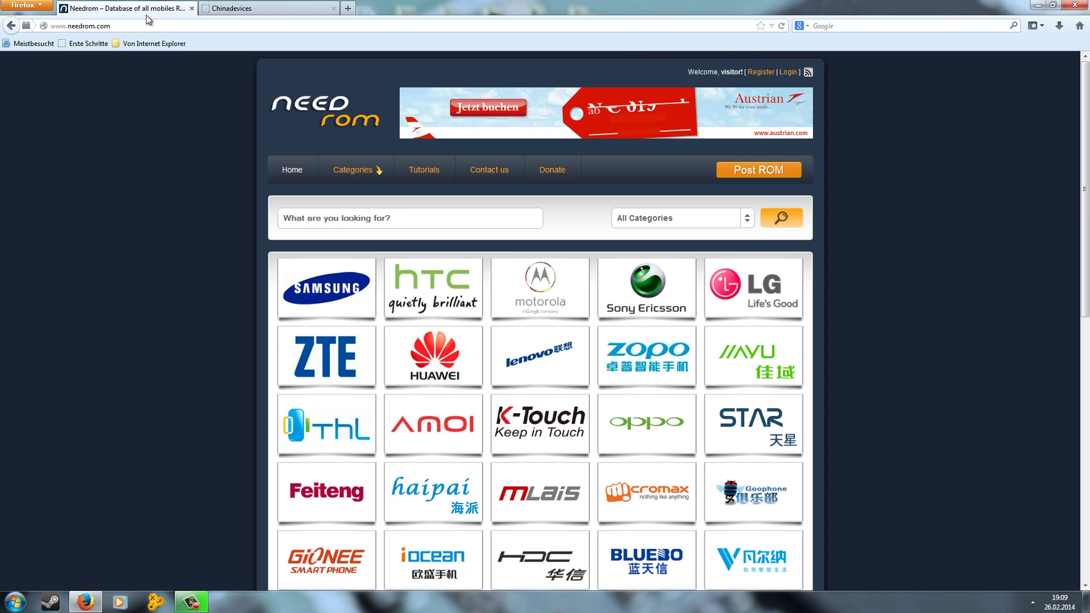
click(108, 25)
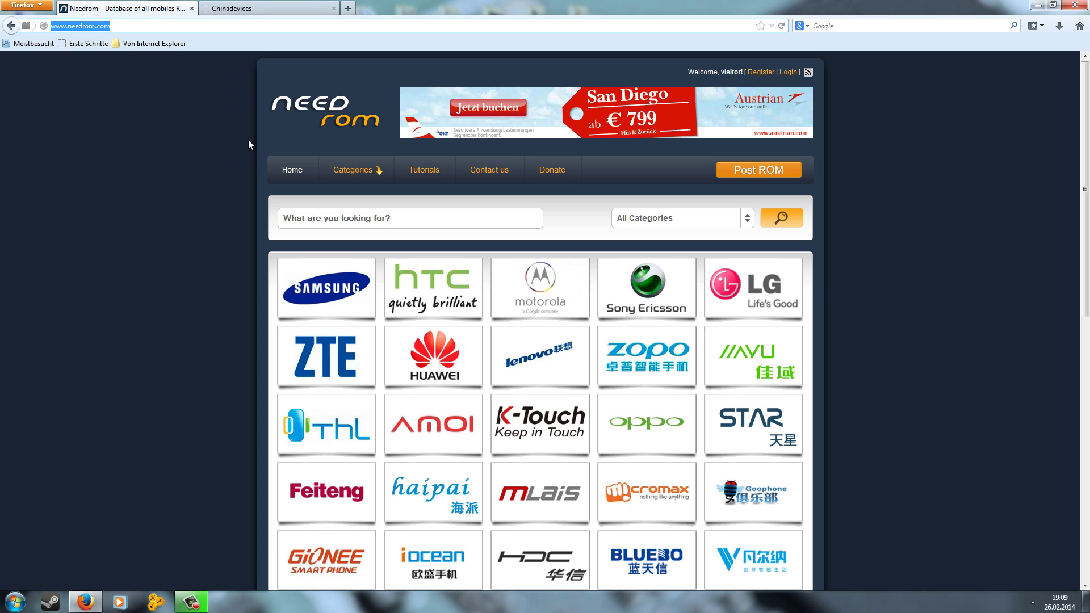
click(344, 214)
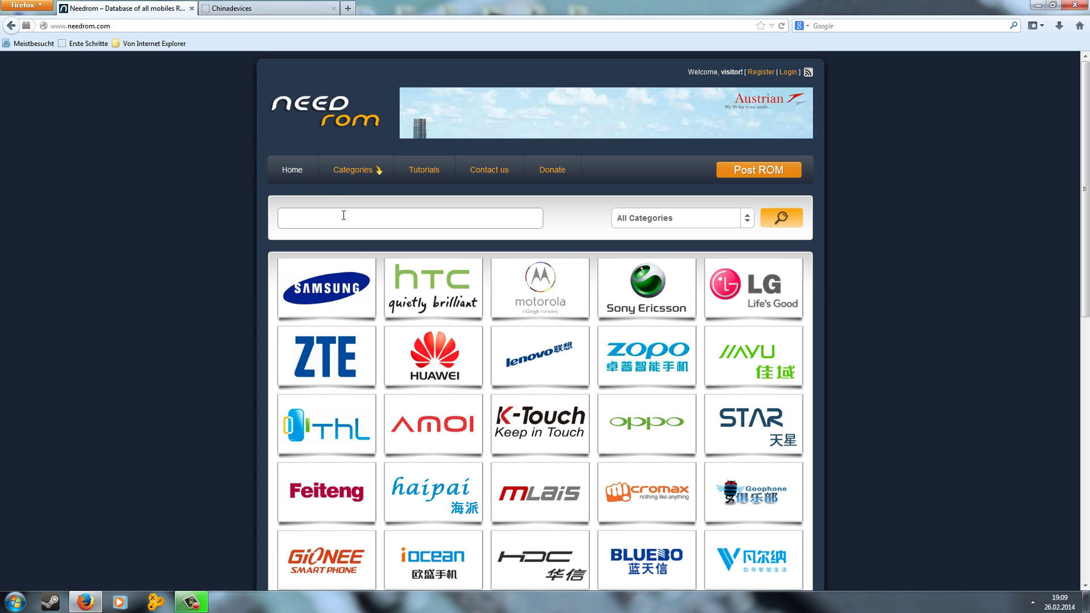
text(no.1 s6)
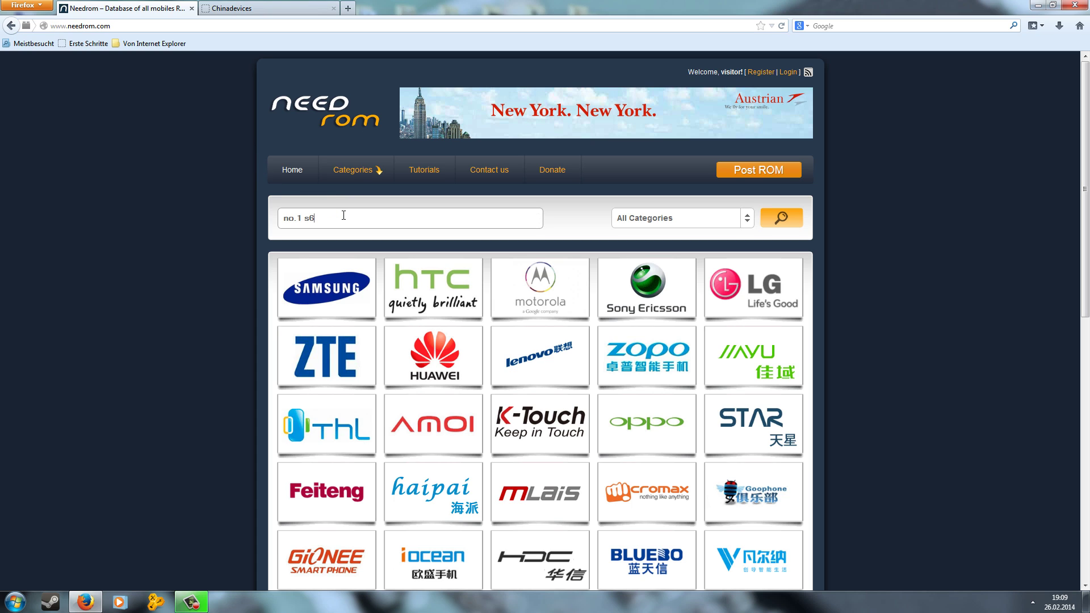
key(Return)
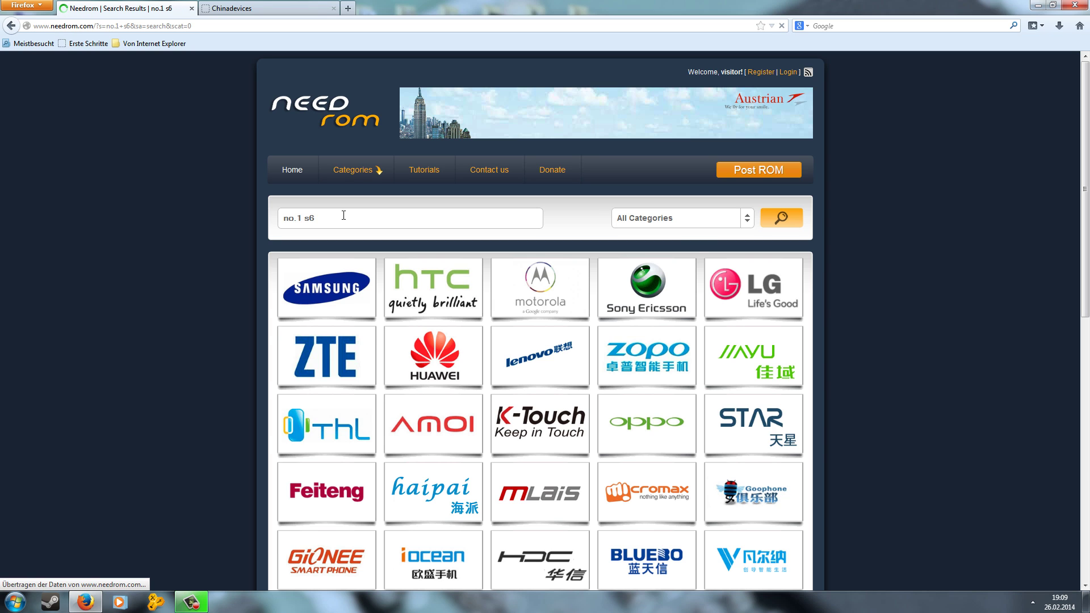
- Look through the search results and open the custom NO.1 S6 ROM dated 11/23/2013
mouse_move(387, 346)
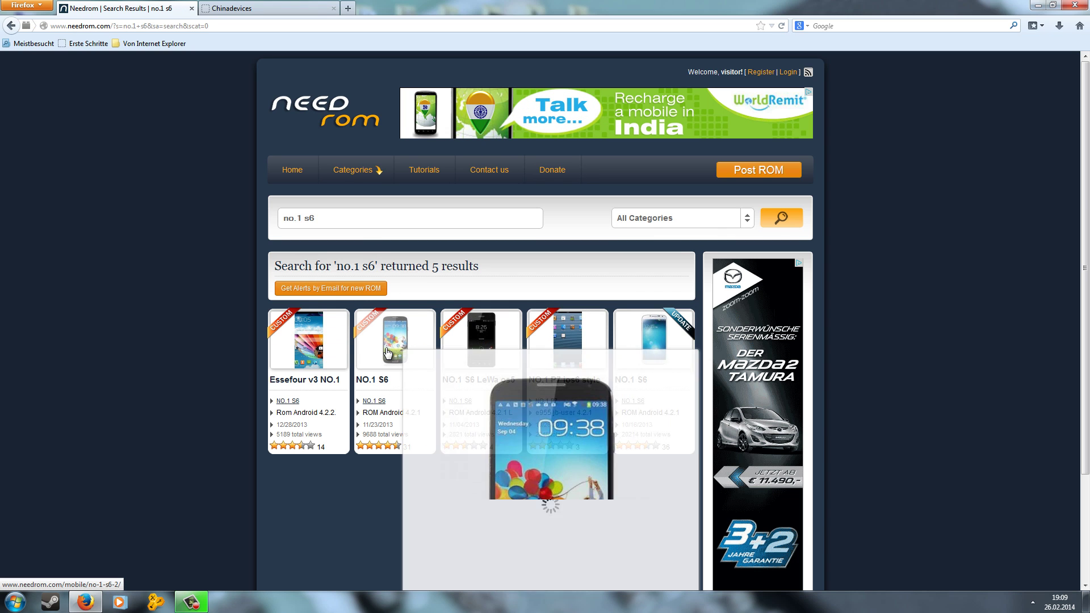
scroll(387, 346, down, 3)
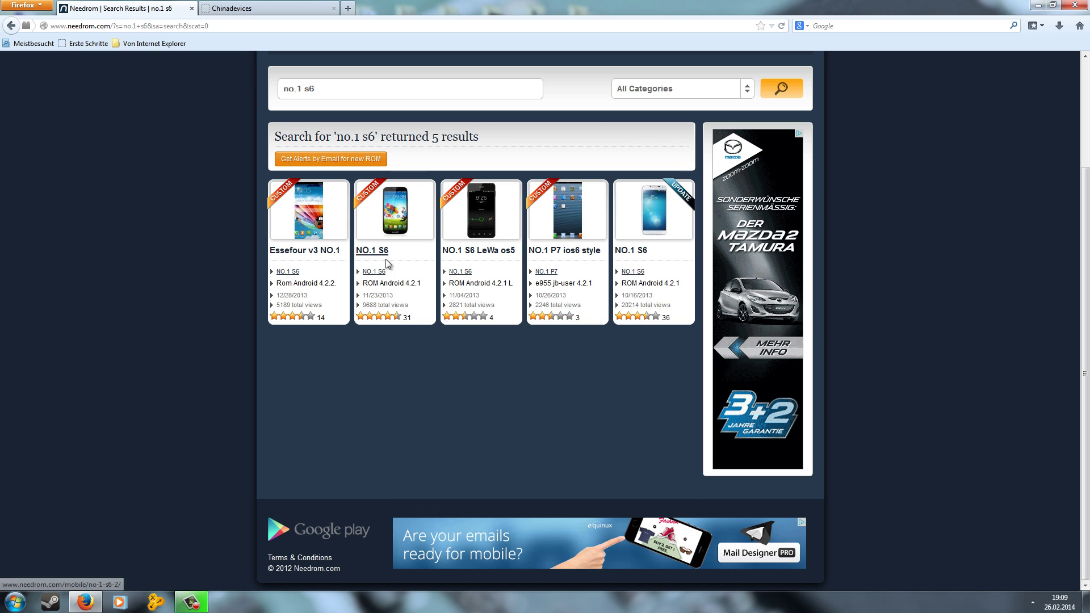
scroll(465, 217, up, 3)
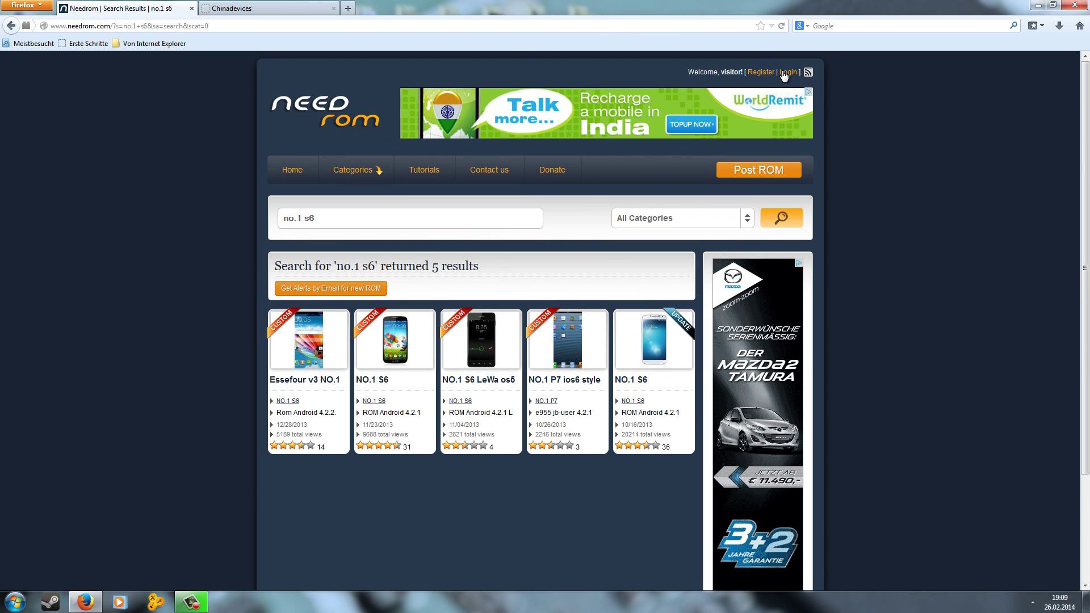
click(395, 339)
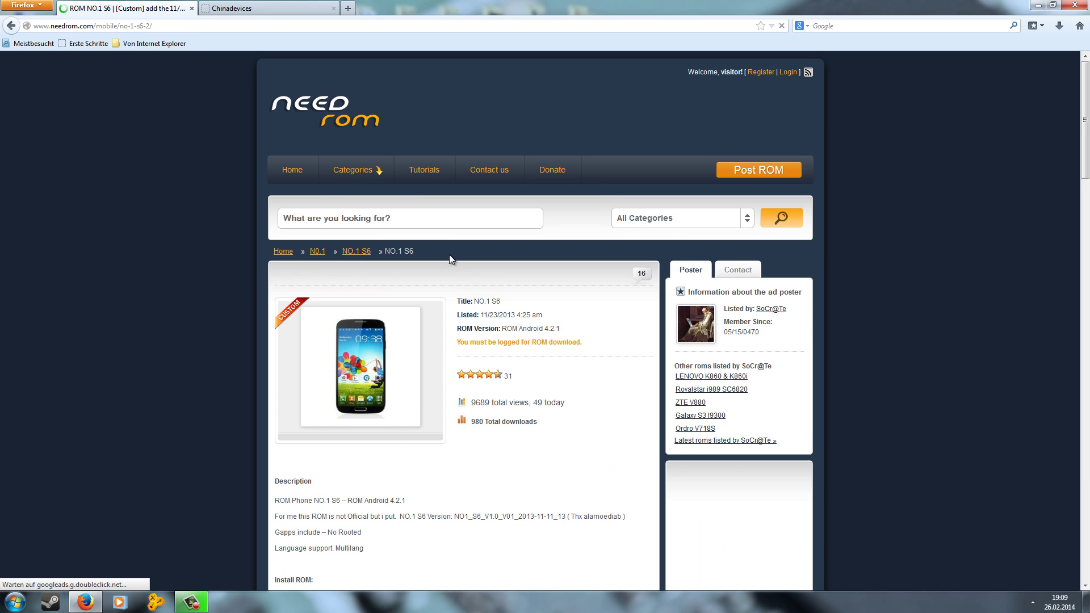
- Examine the ROM page's download login requirement, description, install instructions and user responses
drag(465, 342, 598, 344)
scroll(589, 332, down, 5)
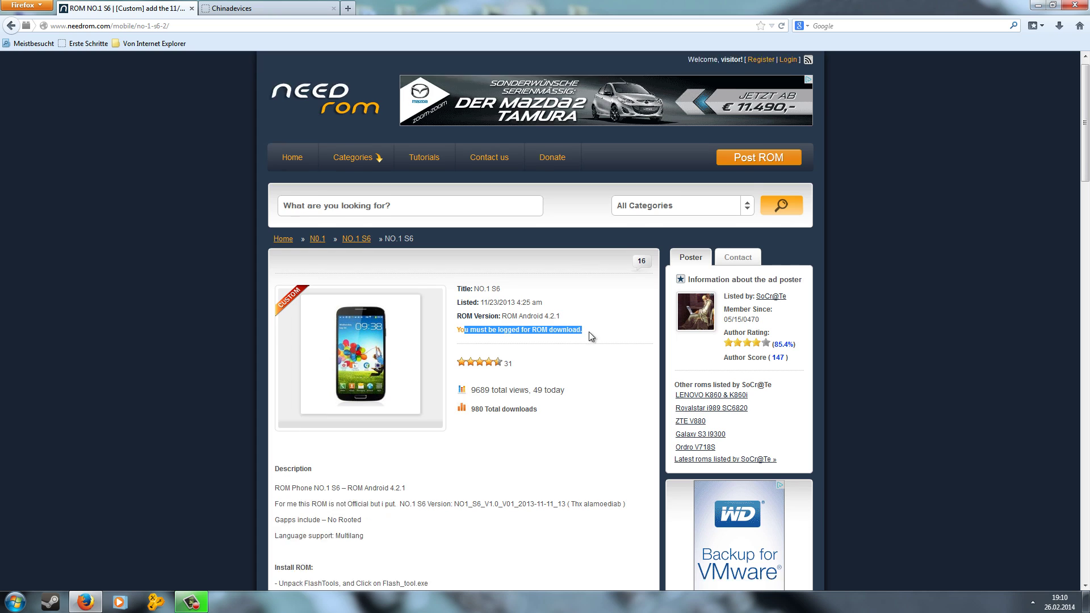
drag(305, 287, 377, 307)
click(402, 332)
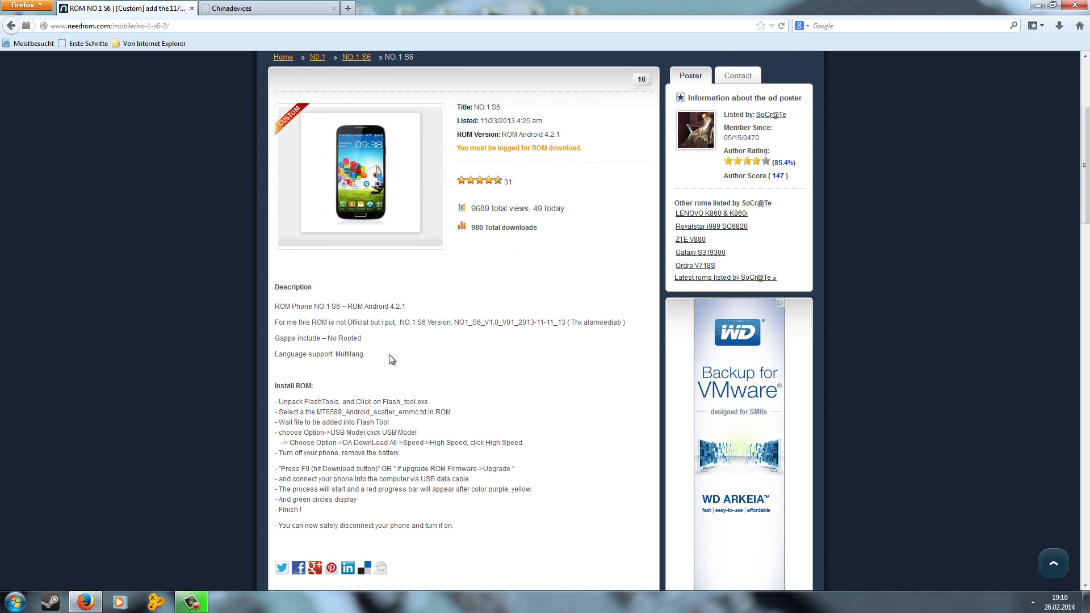
scroll(455, 305, down, 2)
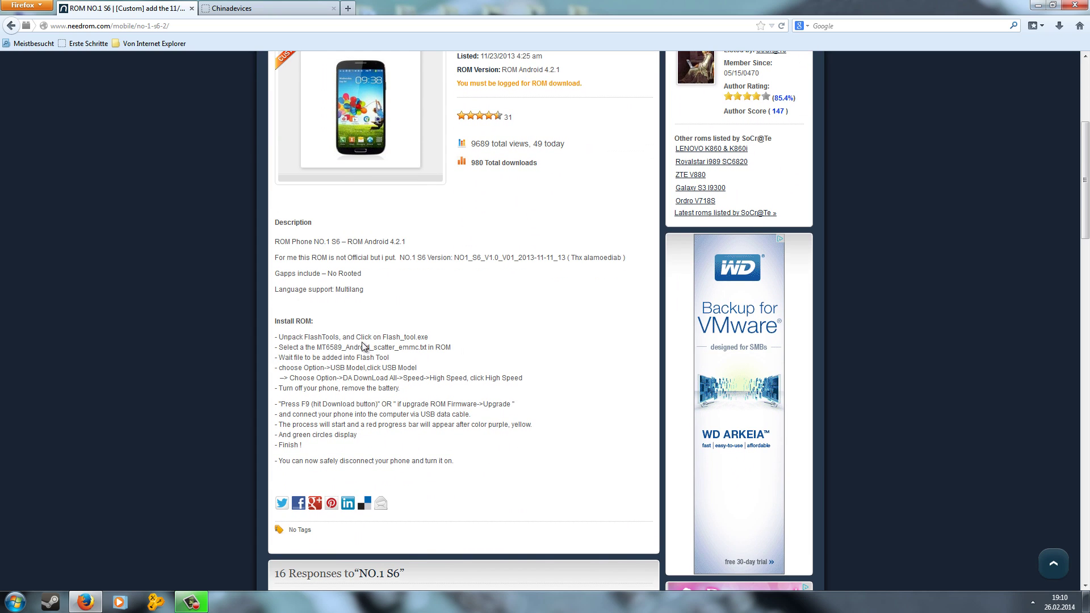
drag(285, 333, 513, 439)
click(513, 439)
scroll(498, 287, down, 1)
scroll(498, 287, down, 7)
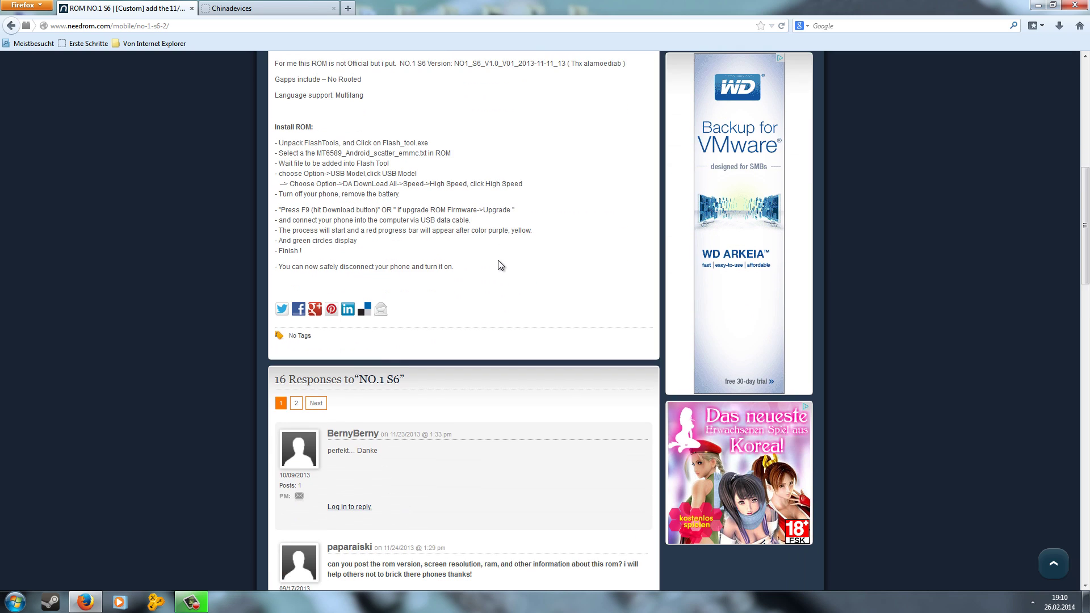
scroll(511, 201, up, 12)
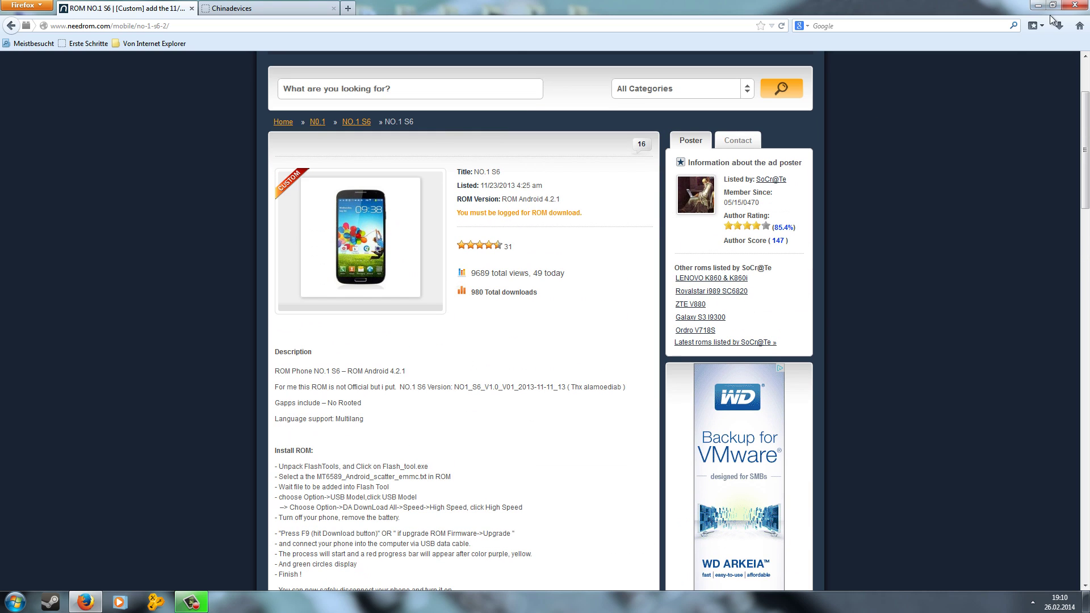
- Show the desktop and move the three downloaded archives together slightly higher, leaving free space below them
click(323, 10)
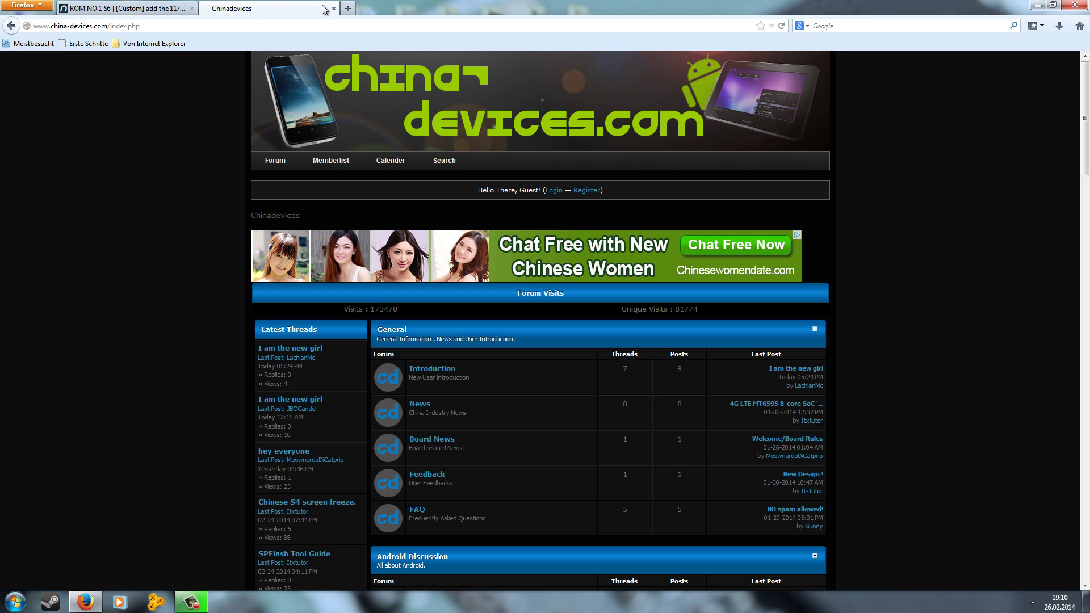
key(super+d)
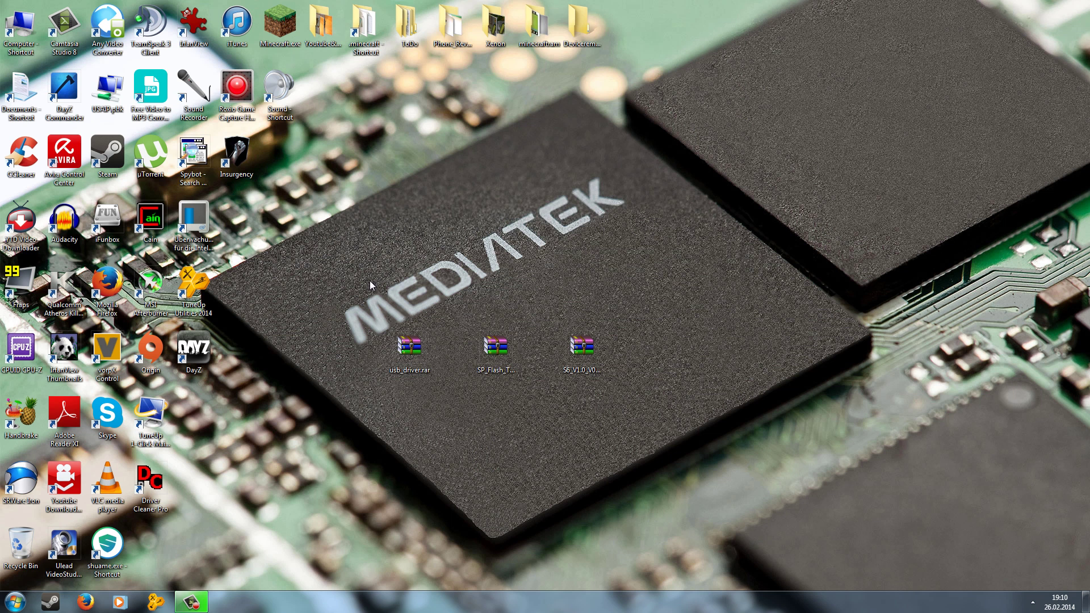
drag(373, 317, 636, 399)
drag(500, 352, 527, 318)
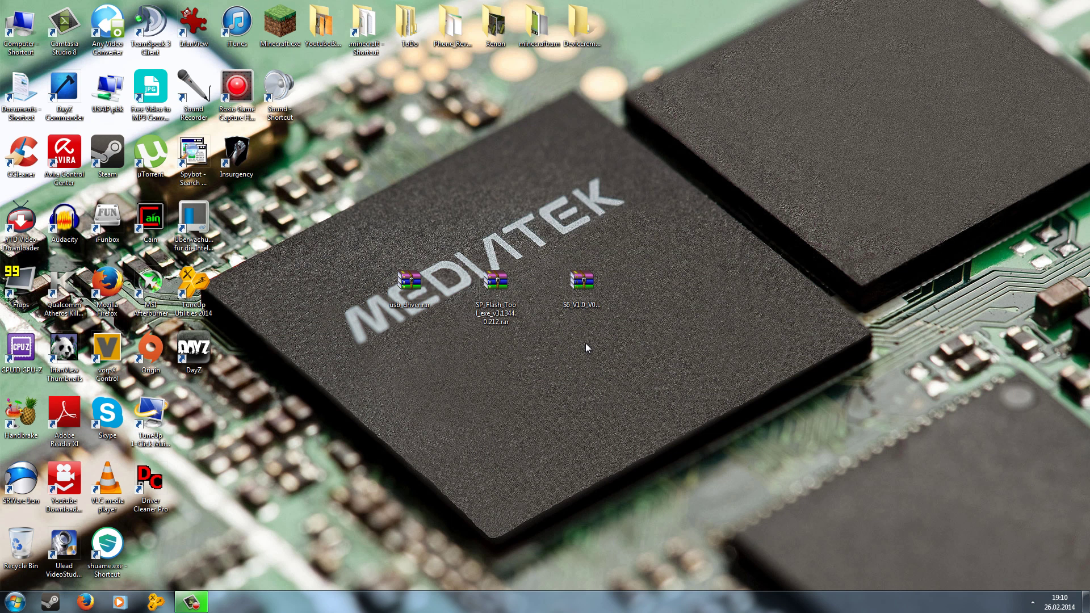
- Extract usb_driver.rar and SP_Flash_Tool_exe_v3.1344.0.212.rar onto the desktop, placing the flash tool folder below its archive
click(412, 306)
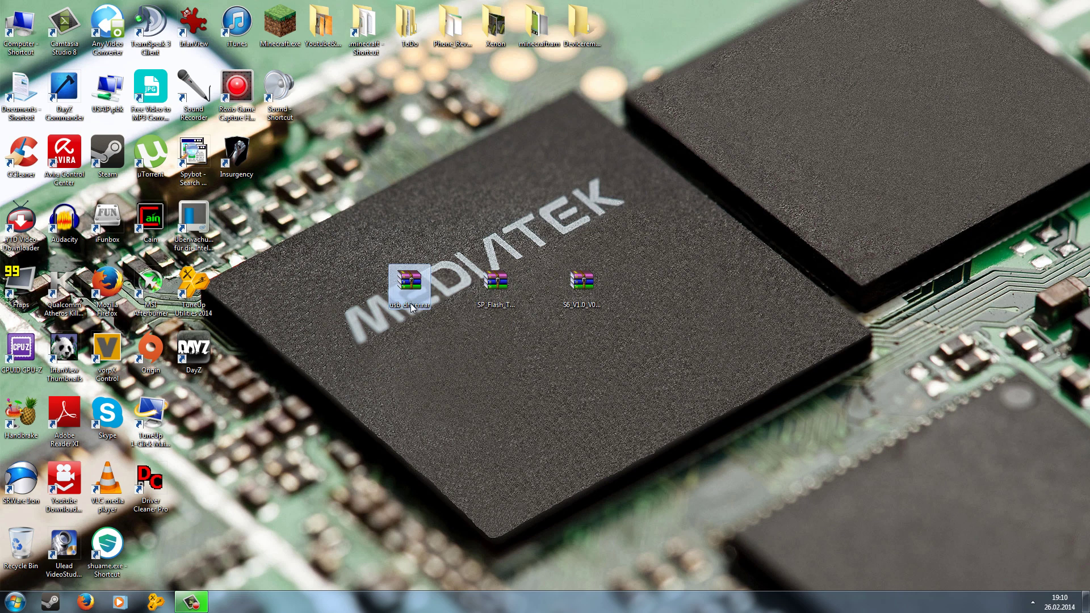
right_click(413, 307)
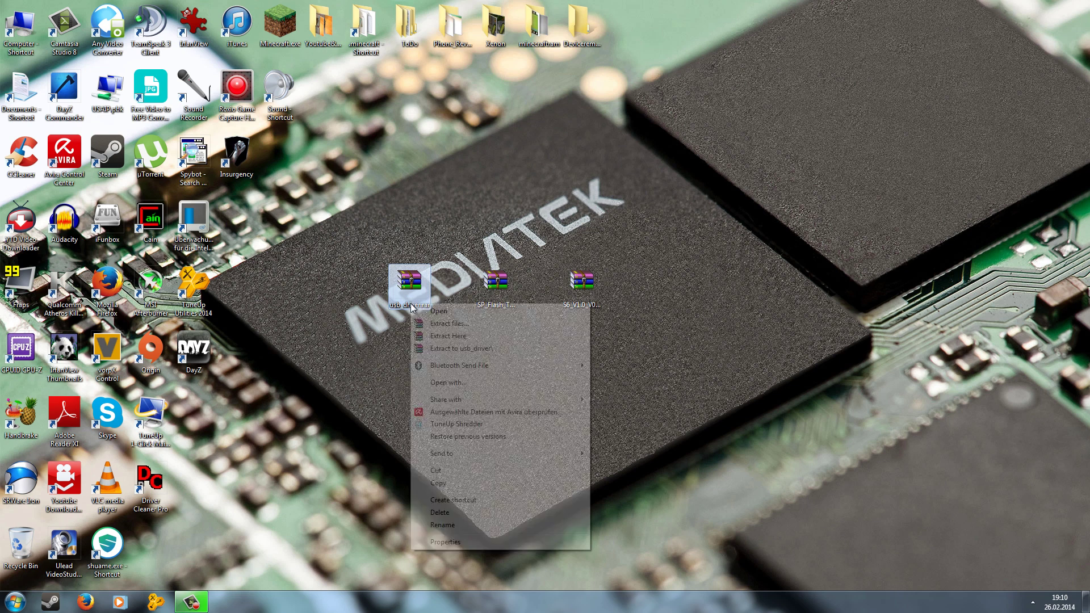
click(445, 336)
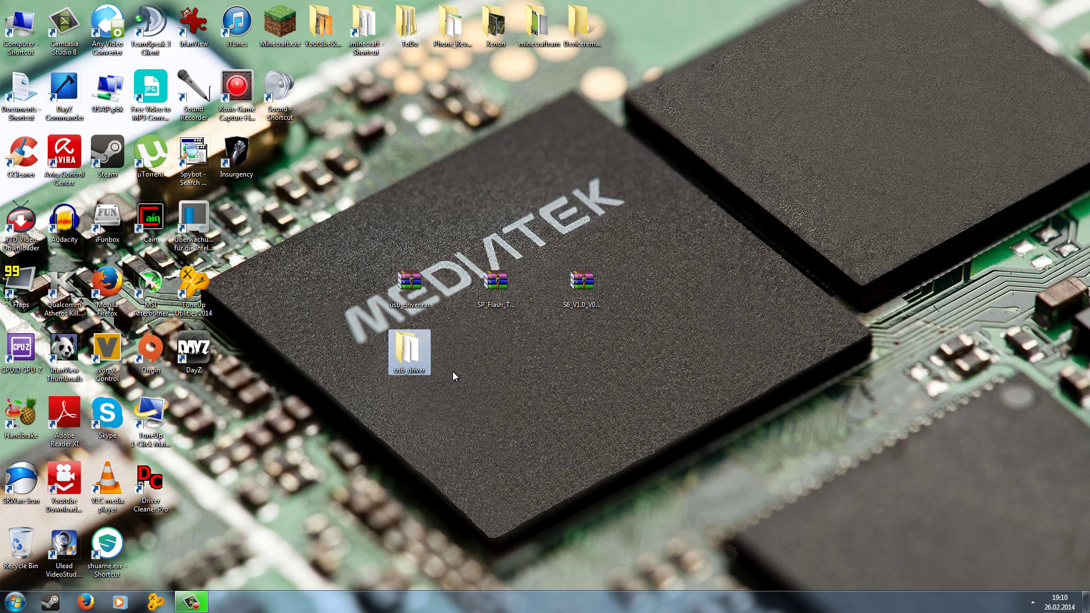
right_click(503, 295)
click(538, 331)
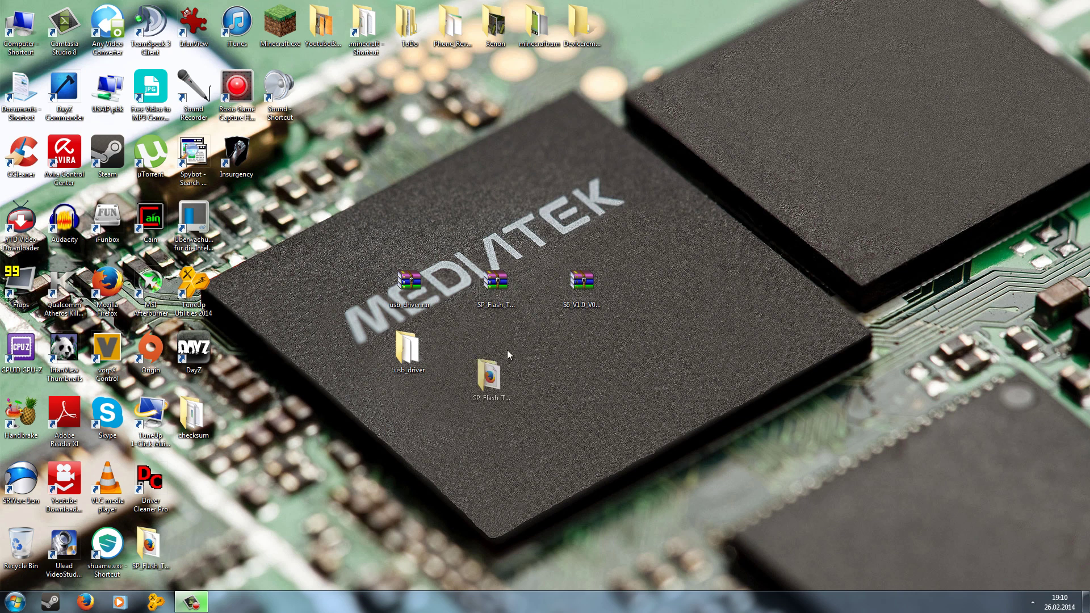
- Extract S6_V1.0_V01_20131111.zip onto the desktop and place the extracted ROM folder below its archive
right_click(585, 289)
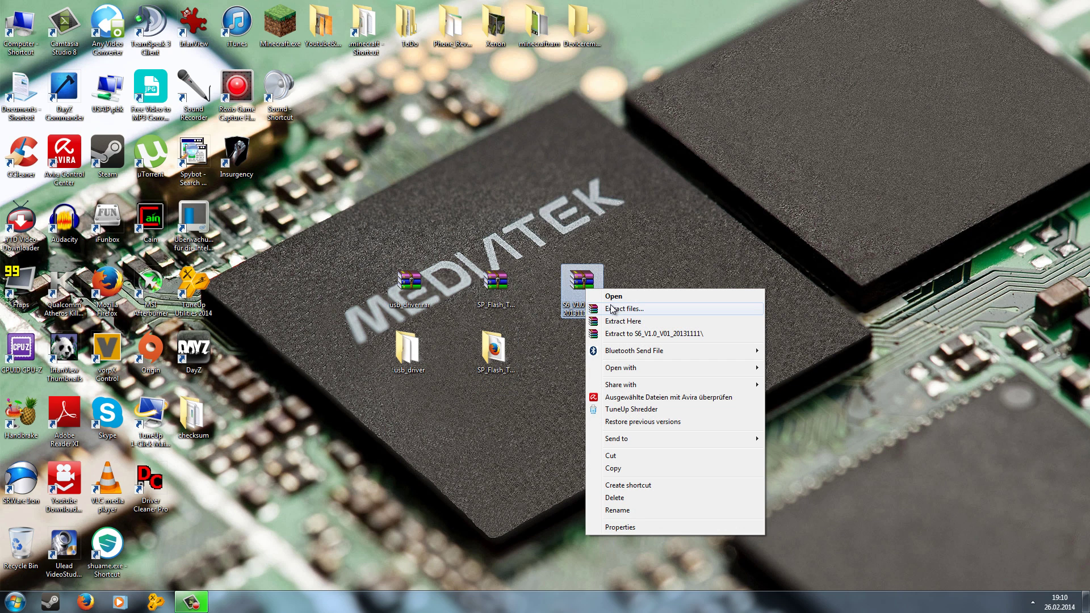
click(618, 321)
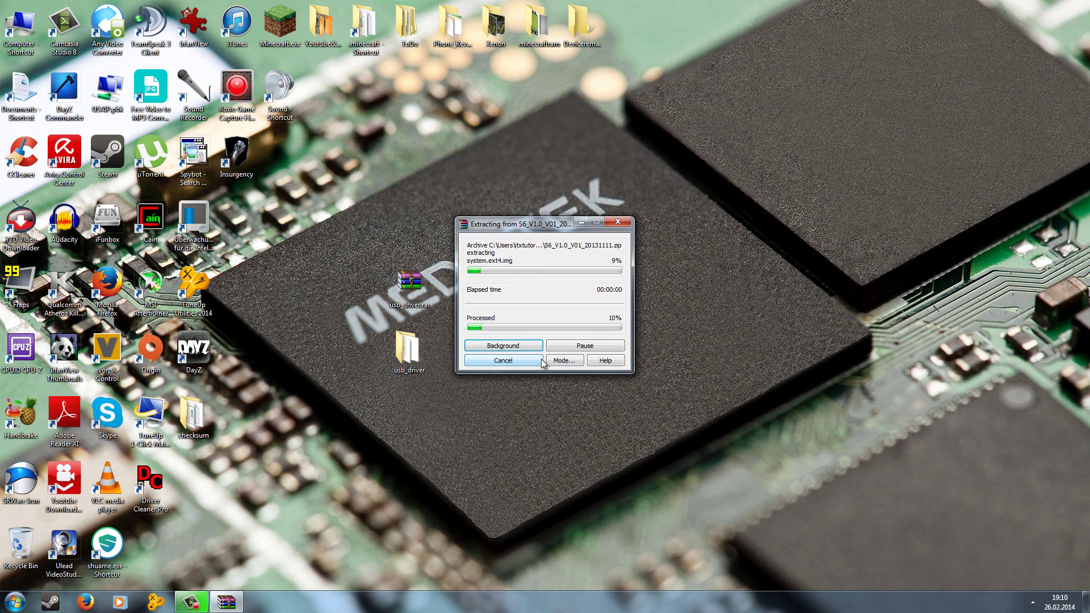
drag(526, 223, 729, 215)
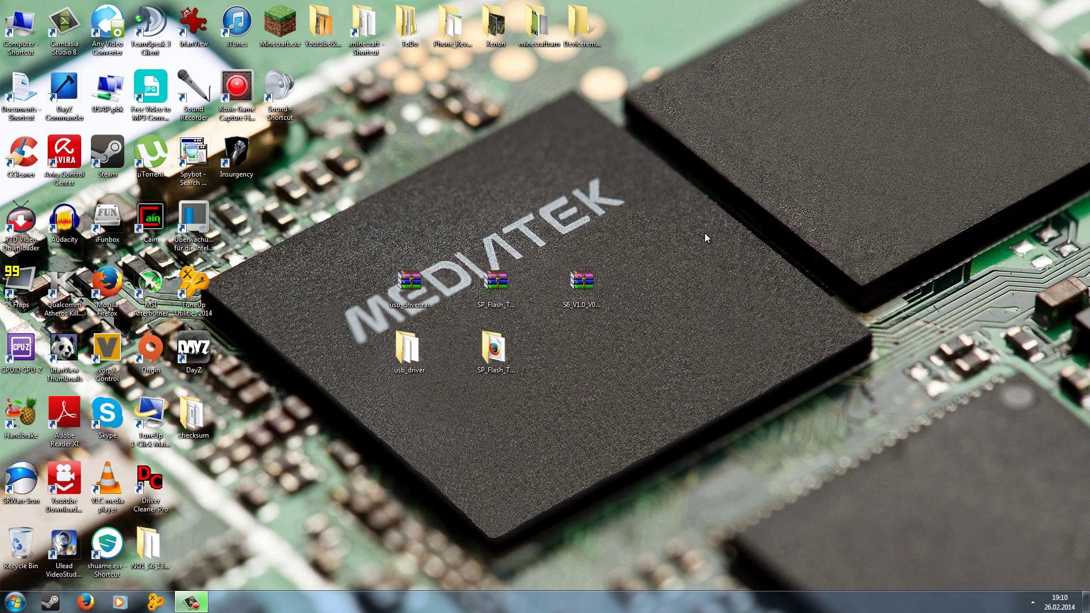
drag(147, 542, 590, 339)
- Check the NO1_S6_131111 folder for the scatter file MT6589T_Android_scatter_emmc.txt, and close the folder
double_click(589, 349)
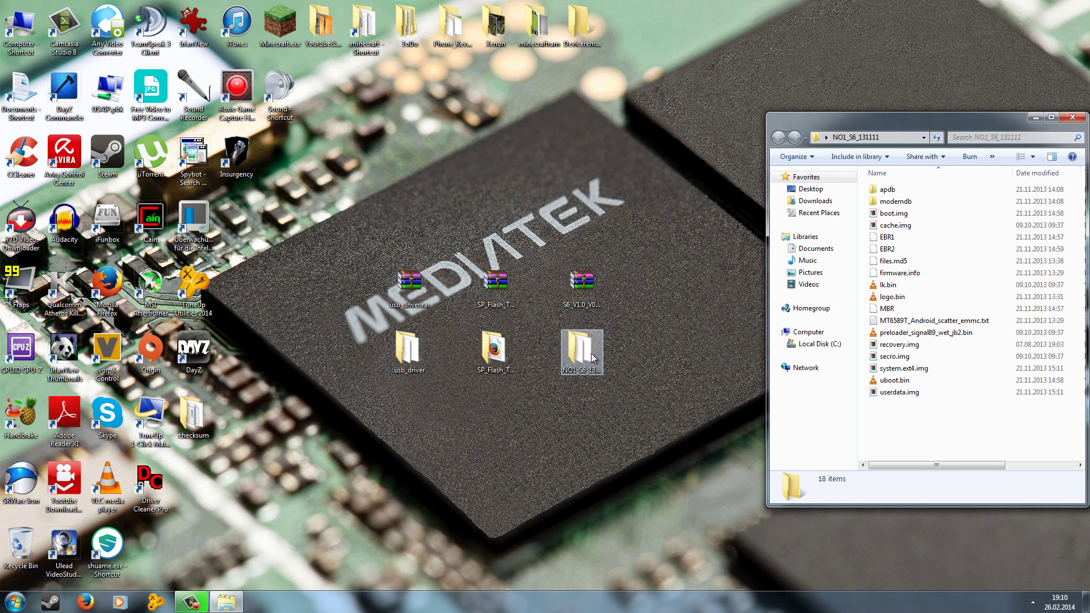
drag(929, 119, 884, 99)
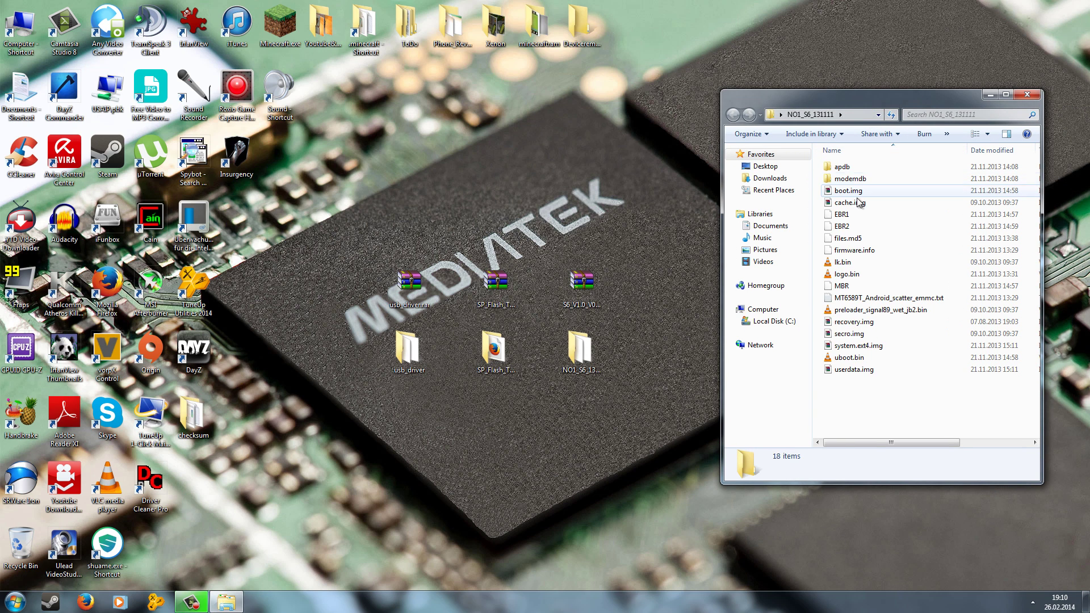
click(898, 301)
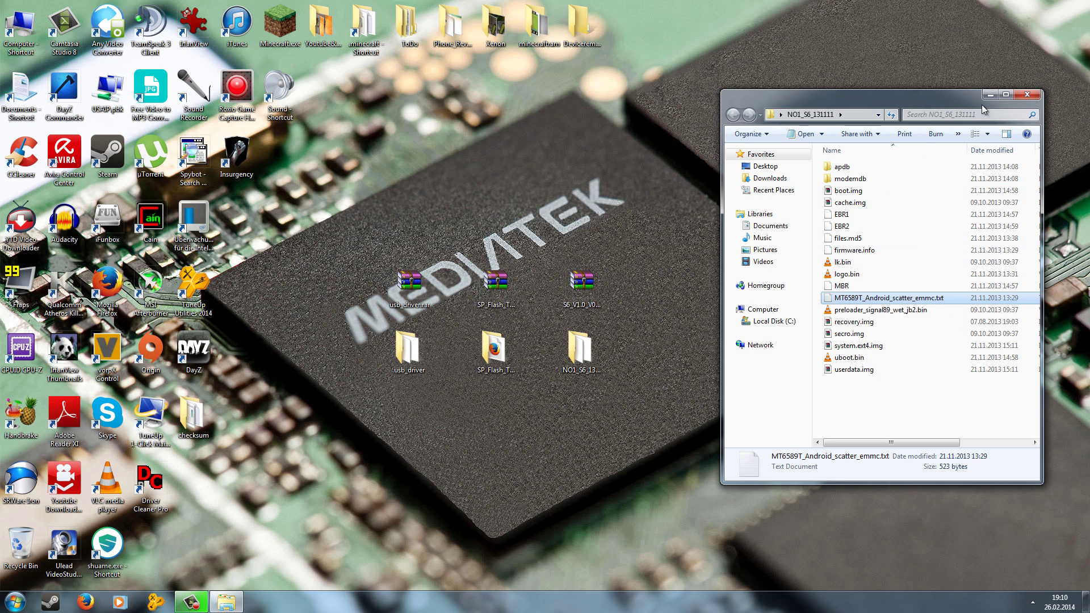
click(1027, 94)
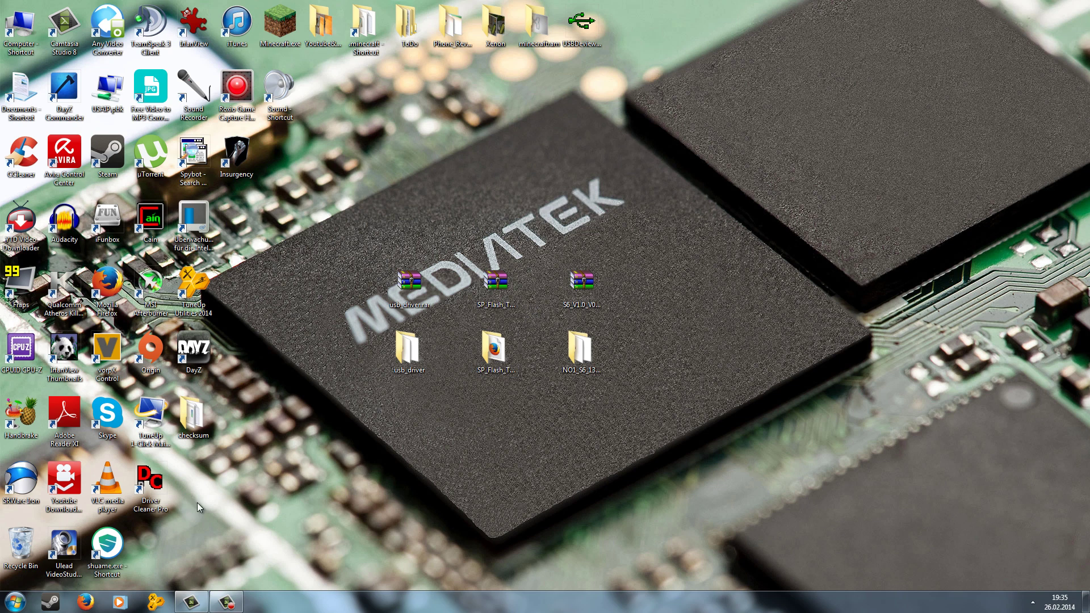
- Open Device Manager from the computer's system information and close the system information window
click(29, 601)
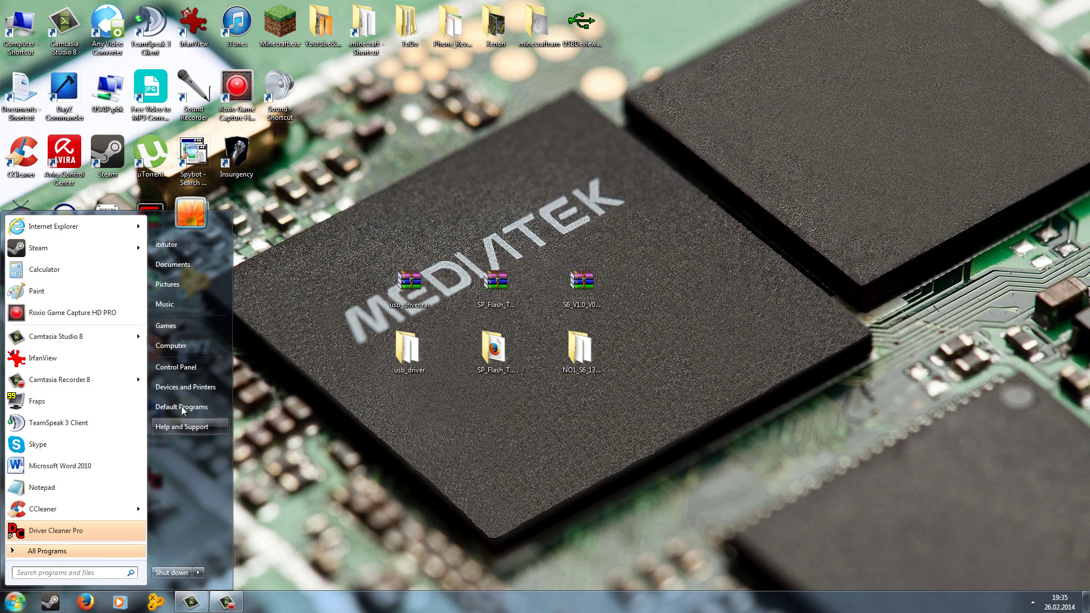
click(185, 366)
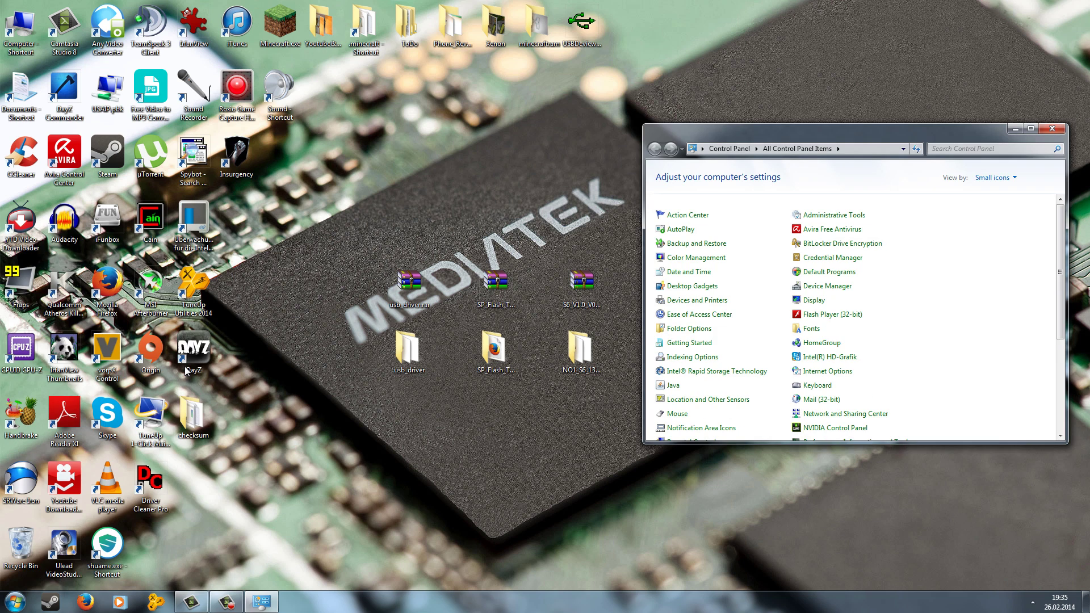
scroll(840, 335, down, 3)
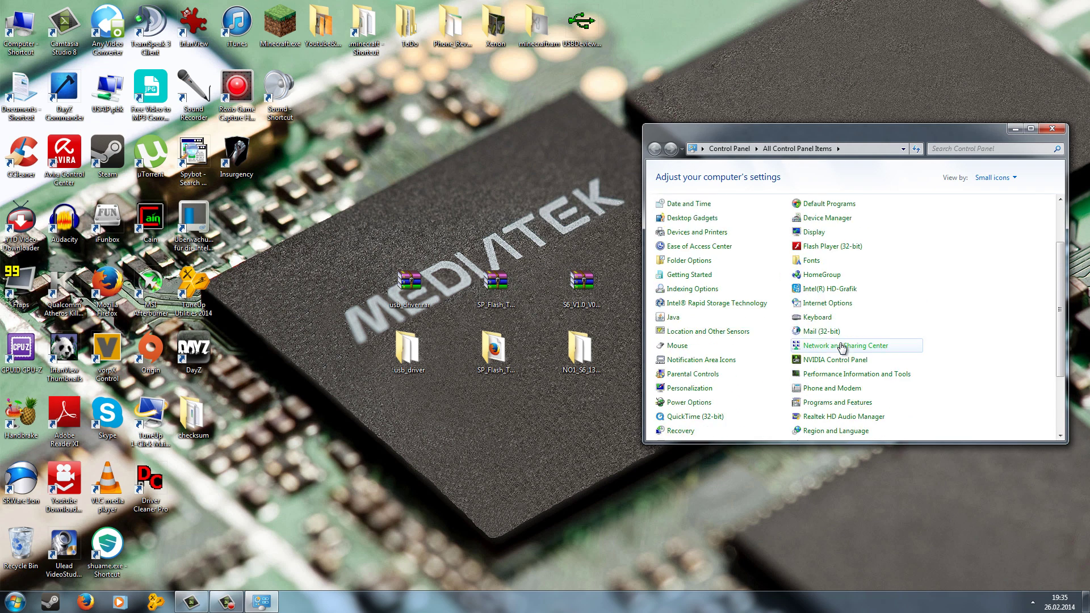
click(679, 405)
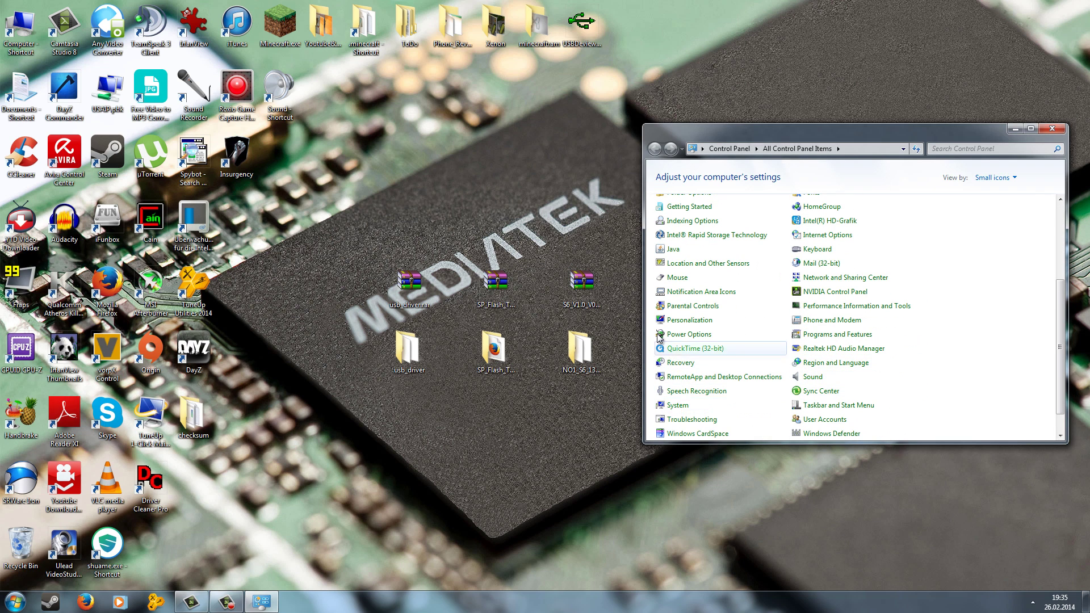
click(703, 193)
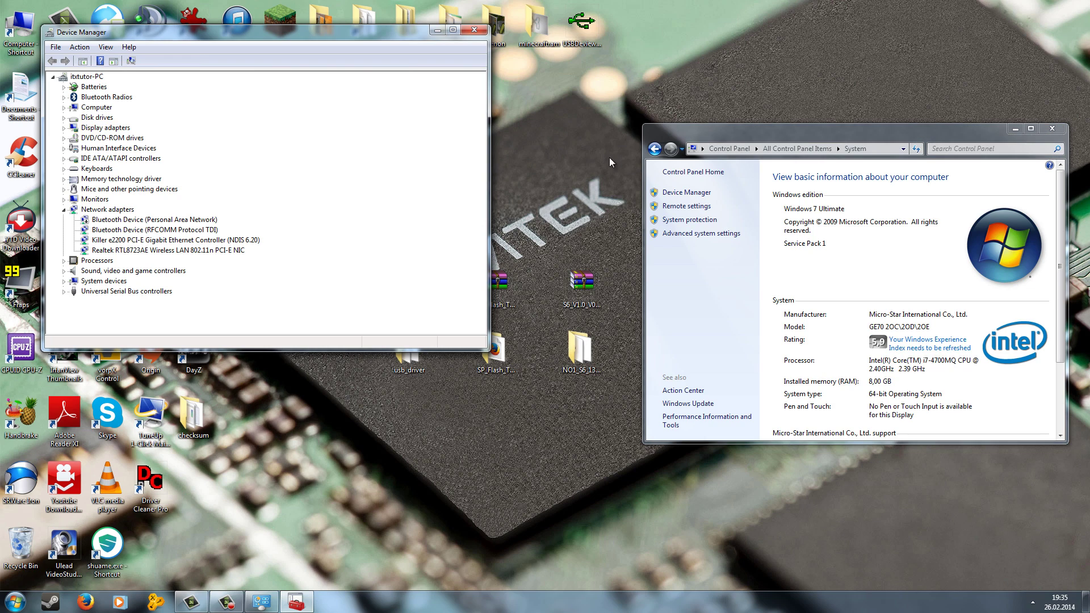
click(1052, 129)
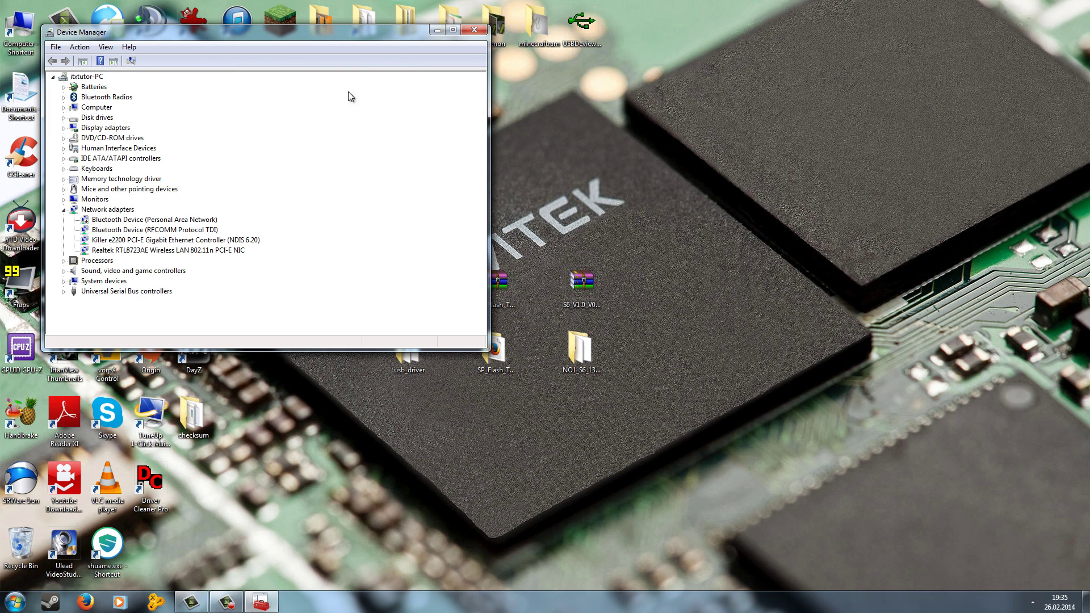
- Place the Device Manager window beside the archives and folders, make it taller, and select the usb_driver folder on the desktop
drag(274, 32, 855, 38)
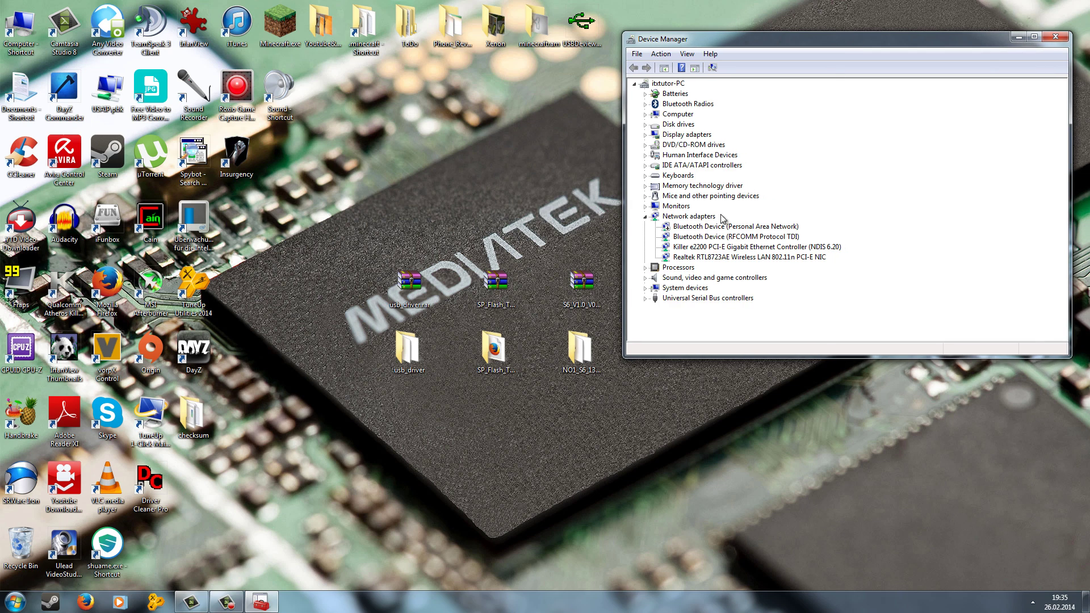
drag(625, 358, 618, 510)
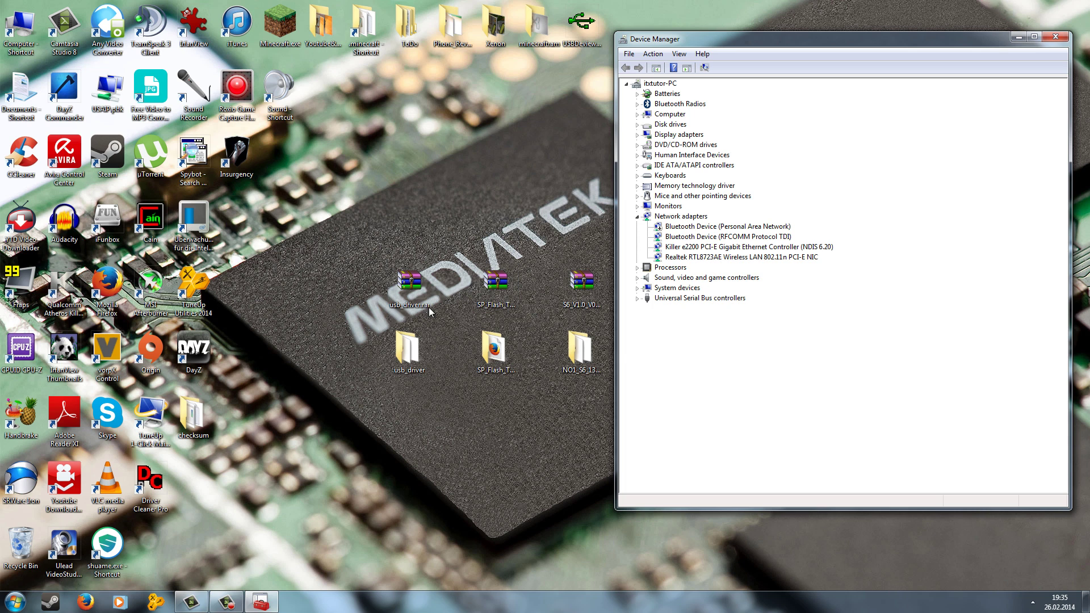
click(409, 341)
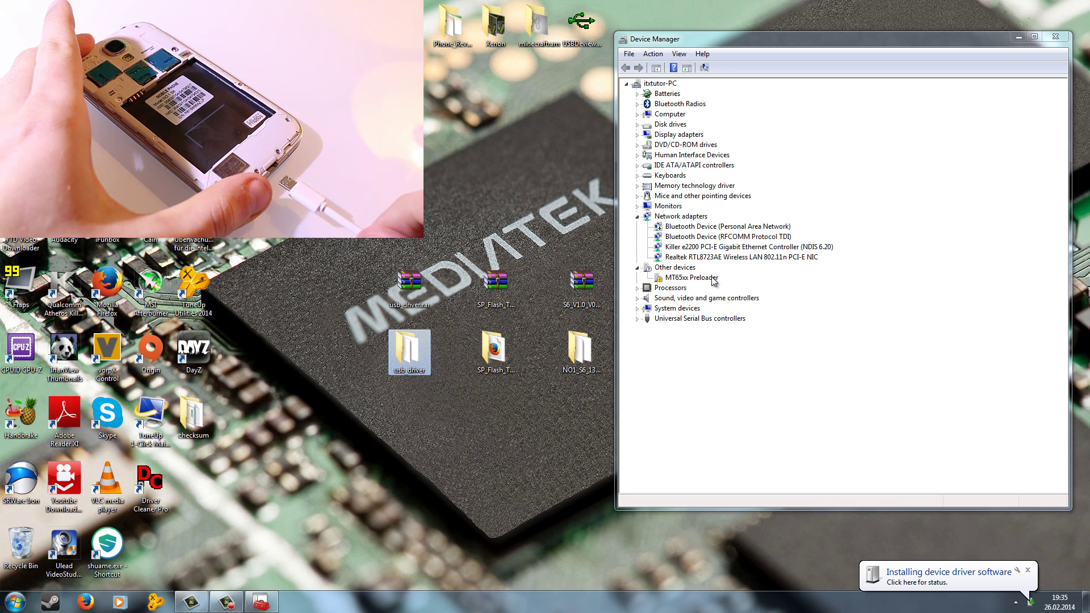
- Try to update the MT65xx Preloader driver from the usb_driver folder on the desktop, and close its properties and the driver notification
right_click(714, 281)
click(739, 302)
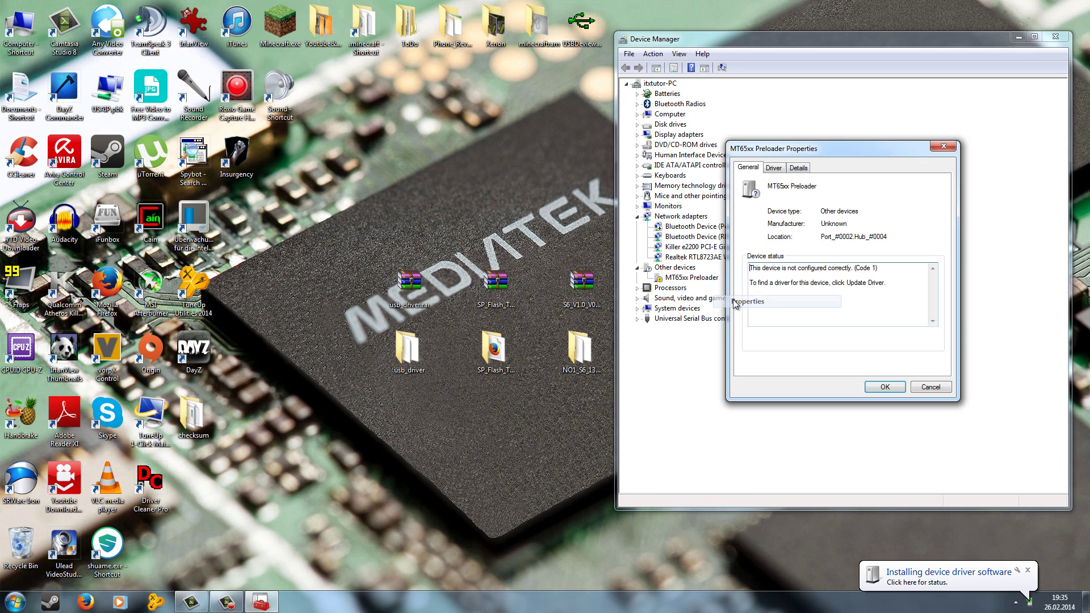
click(775, 169)
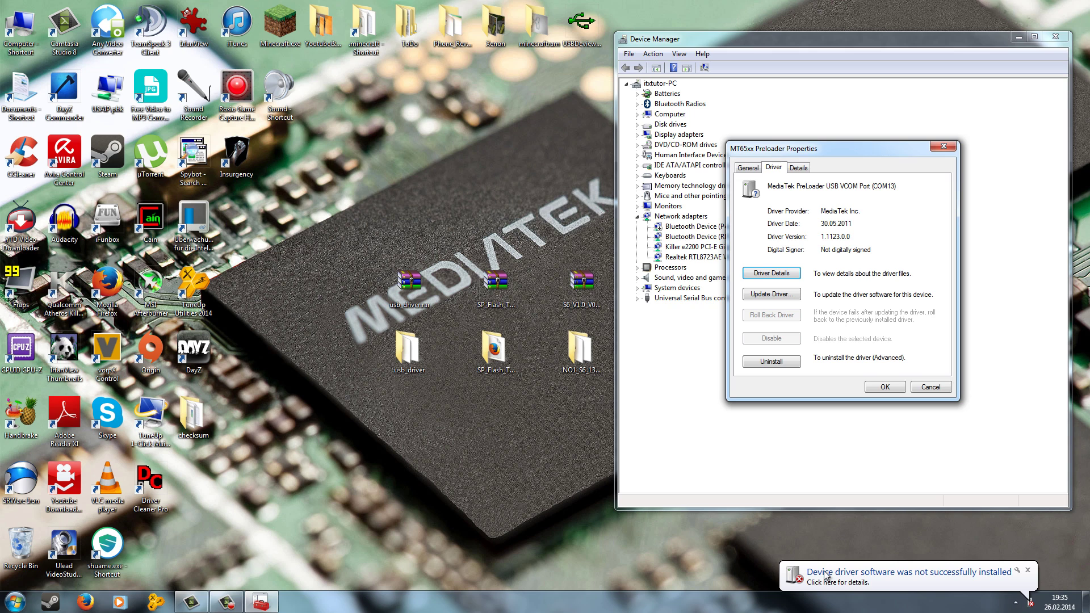
click(770, 294)
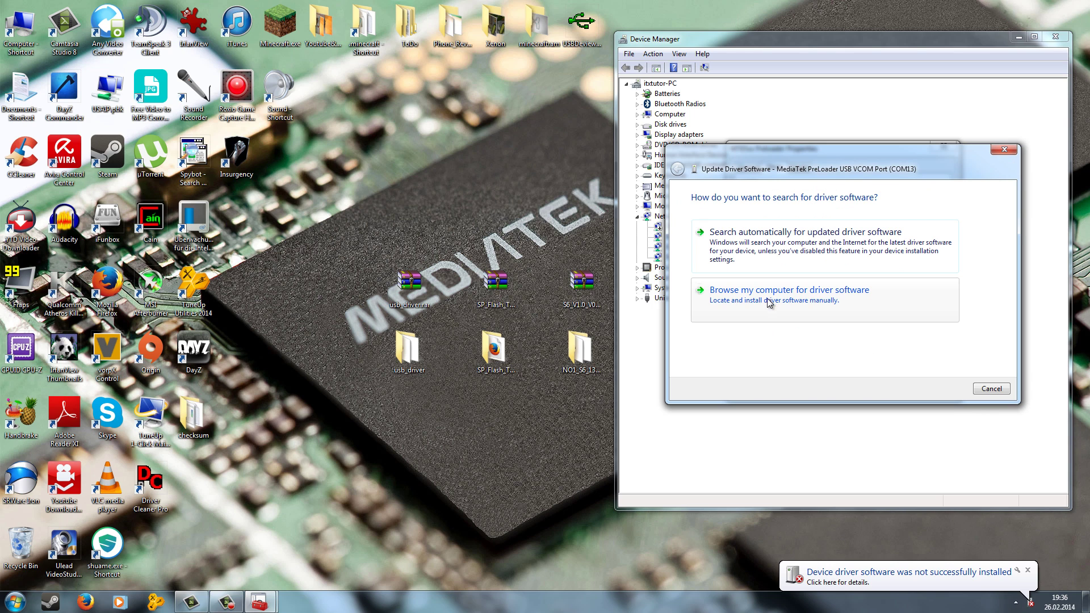
click(744, 303)
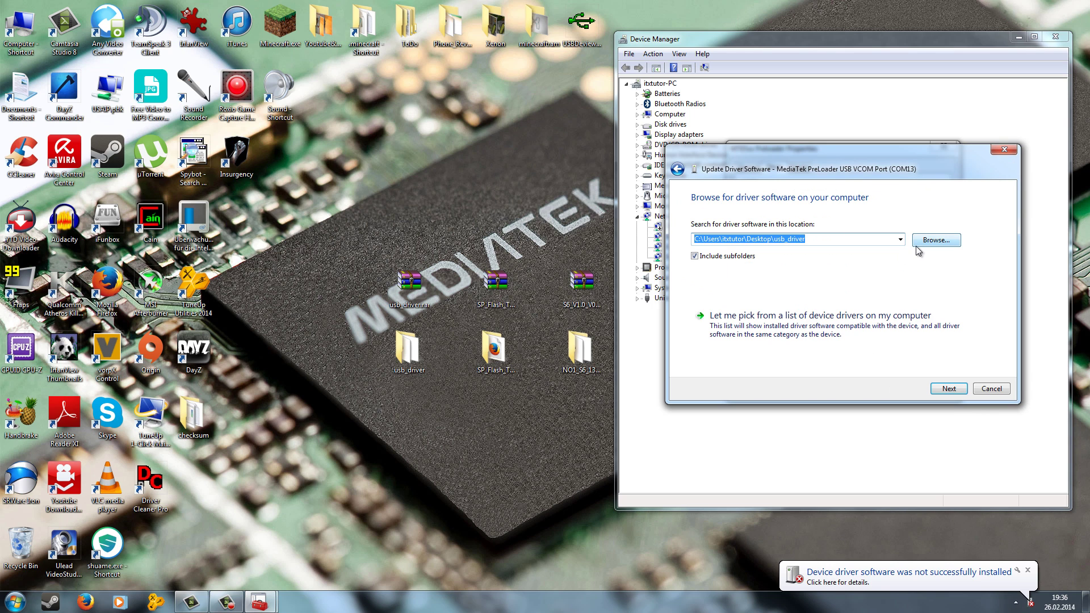
click(949, 390)
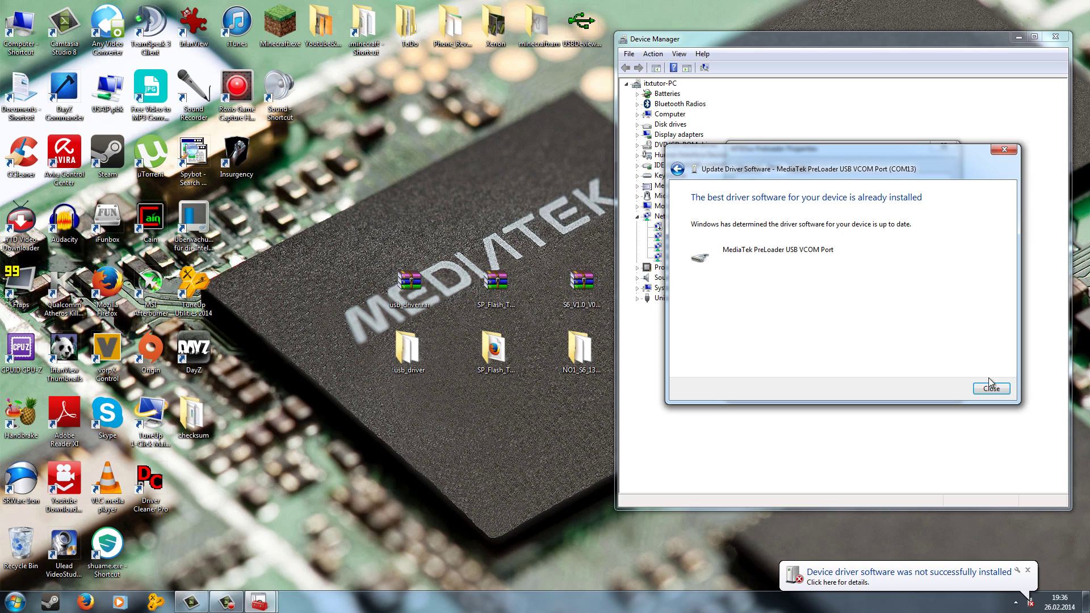
click(999, 391)
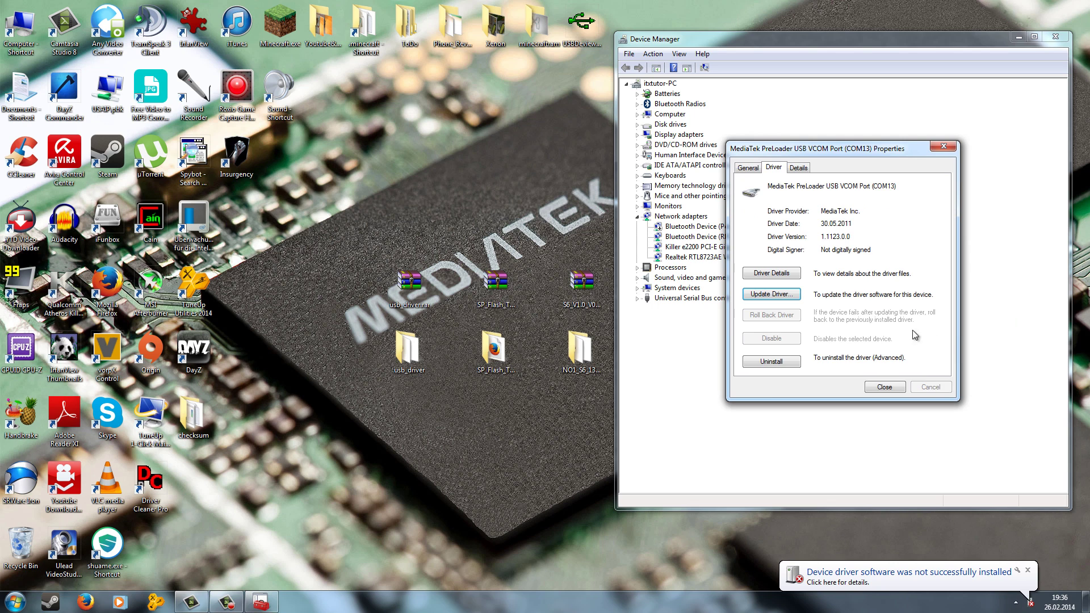
click(885, 387)
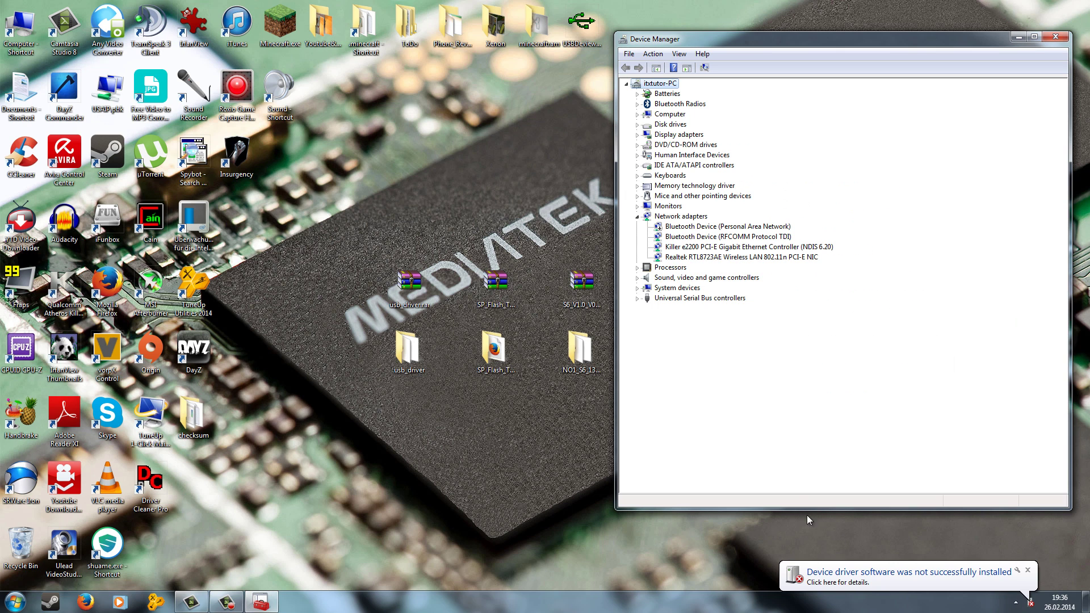
click(1027, 571)
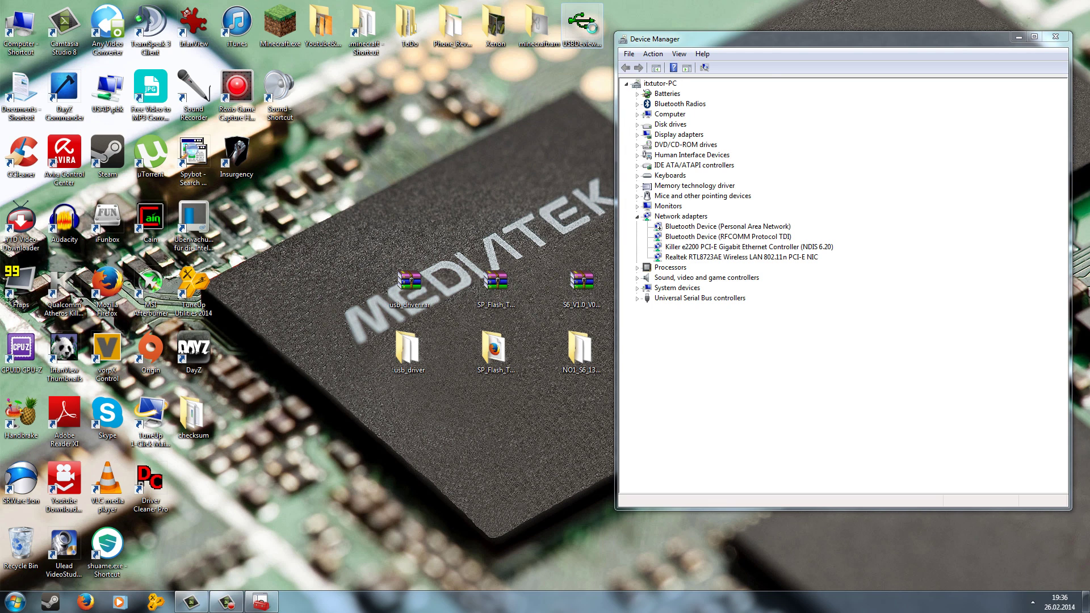
- Move the USBDeview program icon to the free desktop area above the archives and launch the program
right_click(587, 25)
click(636, 309)
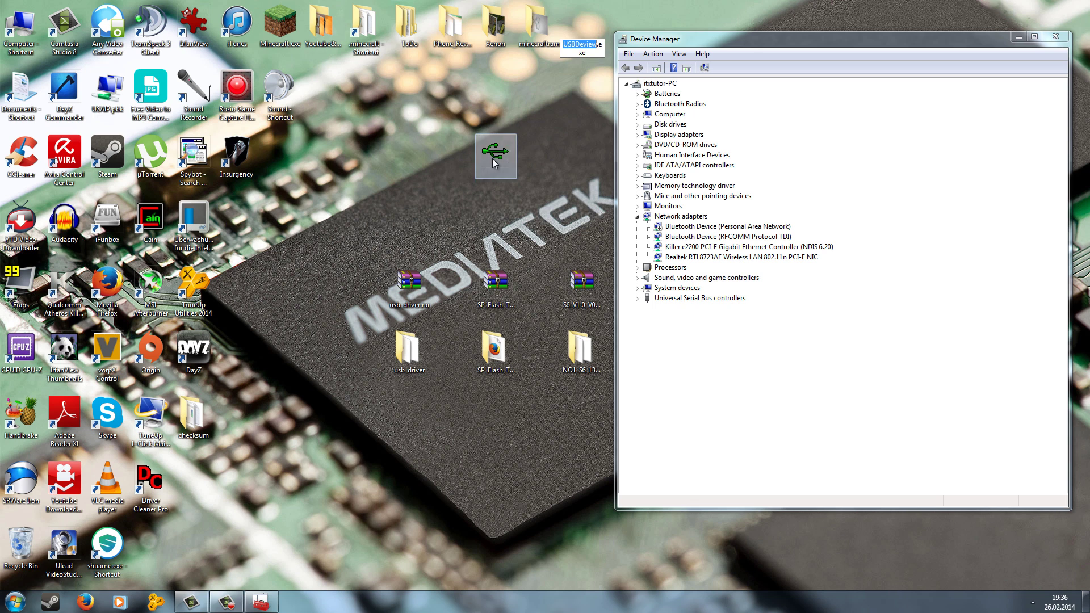
drag(494, 164, 494, 166)
right_click(514, 181)
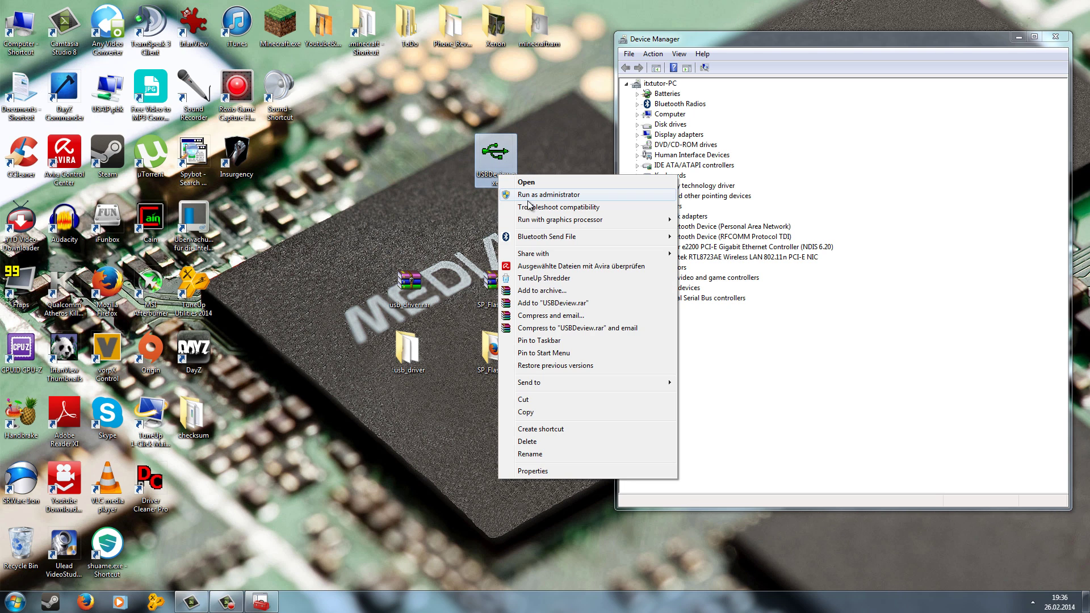
click(517, 178)
- Find the MediaTek PreLoader USB VCOM entry in the device list, uninstall it, and close USBDeview
click(183, 108)
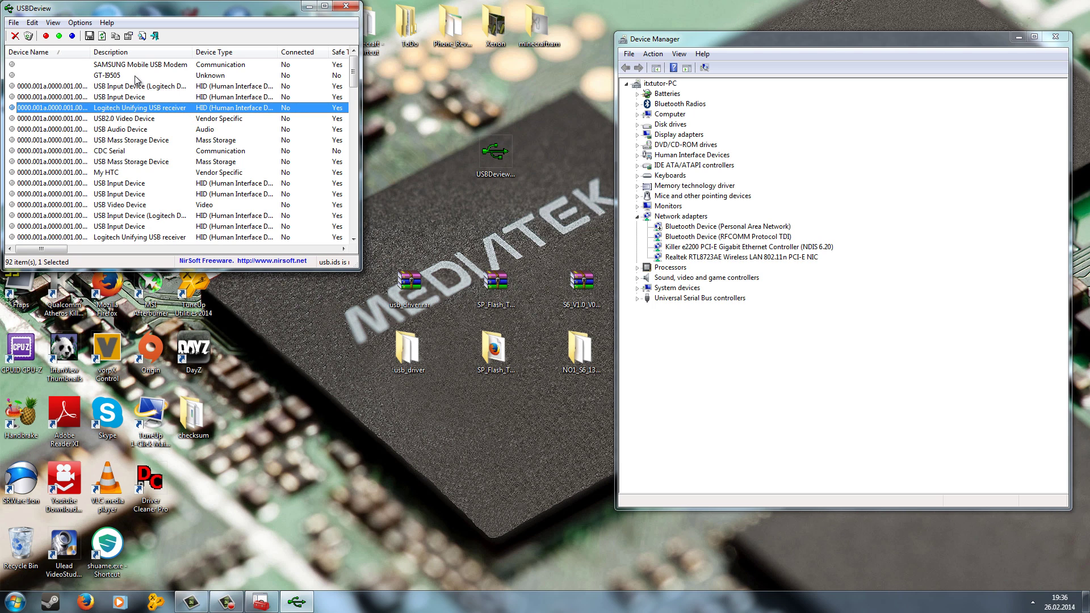
scroll(145, 99, down, 5)
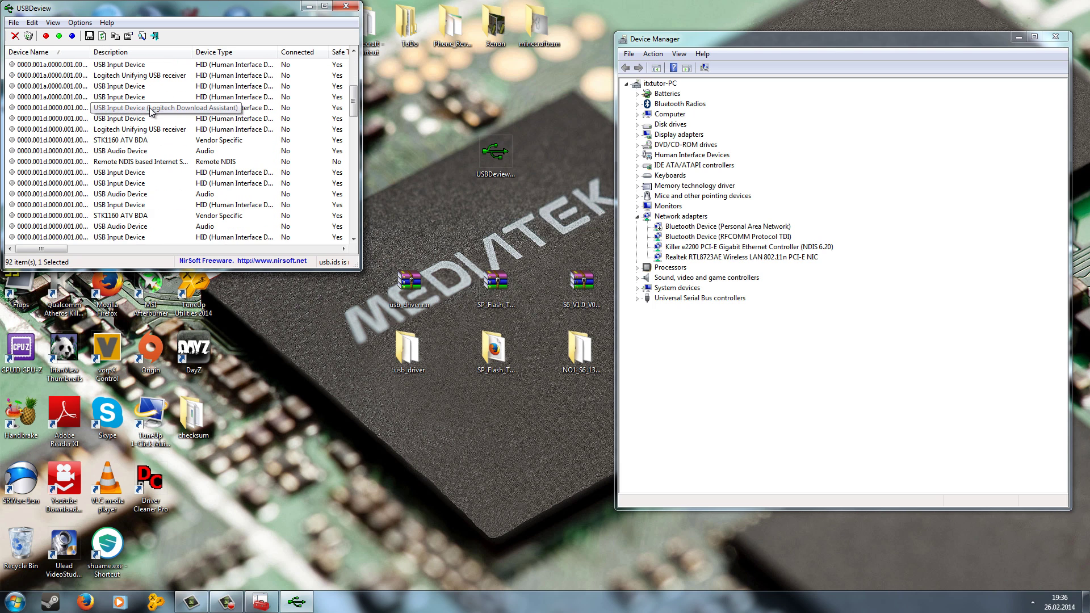
scroll(151, 114, down, 3)
scroll(156, 131, down, 8)
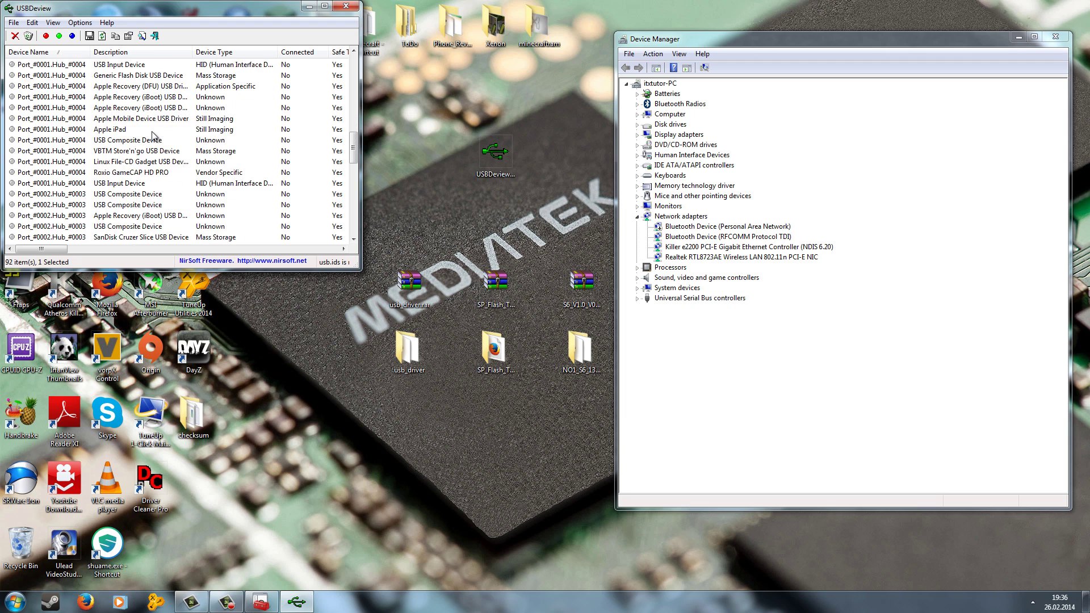
scroll(153, 138, down, 2)
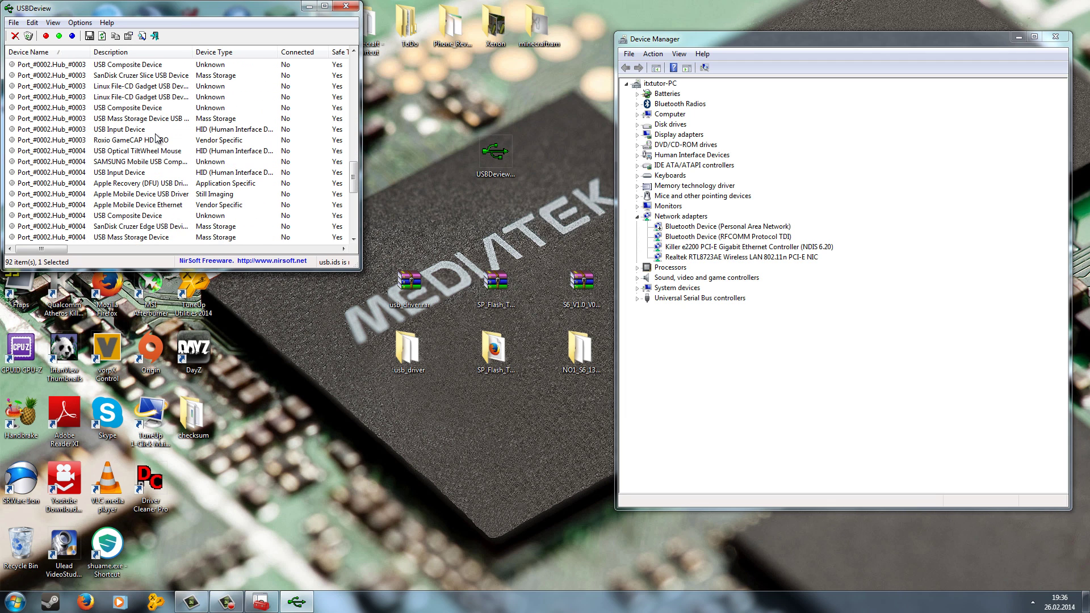
scroll(157, 138, down, 7)
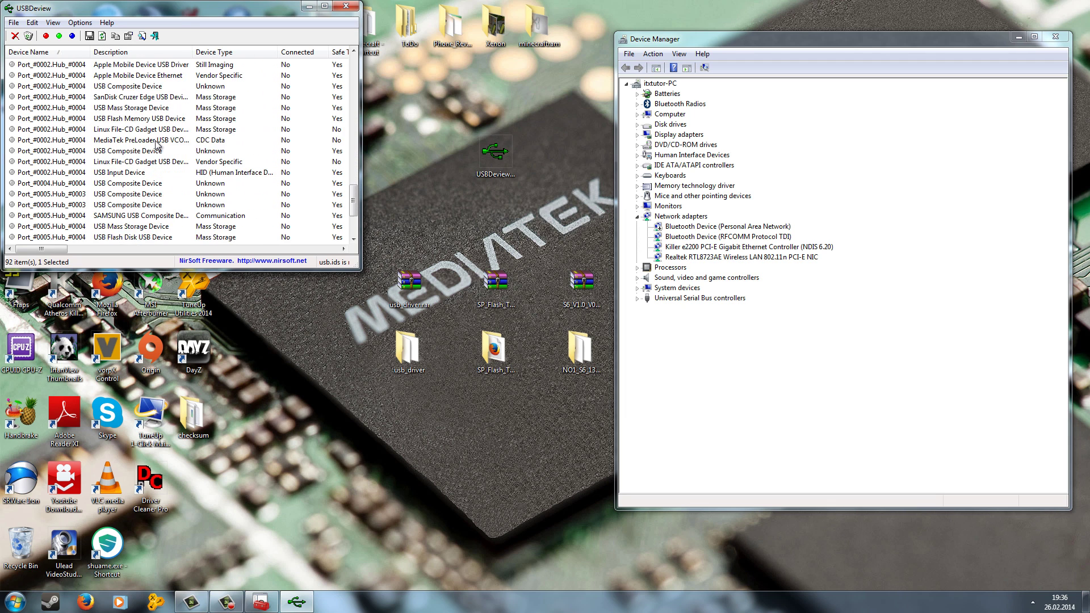
scroll(151, 199, down, 1)
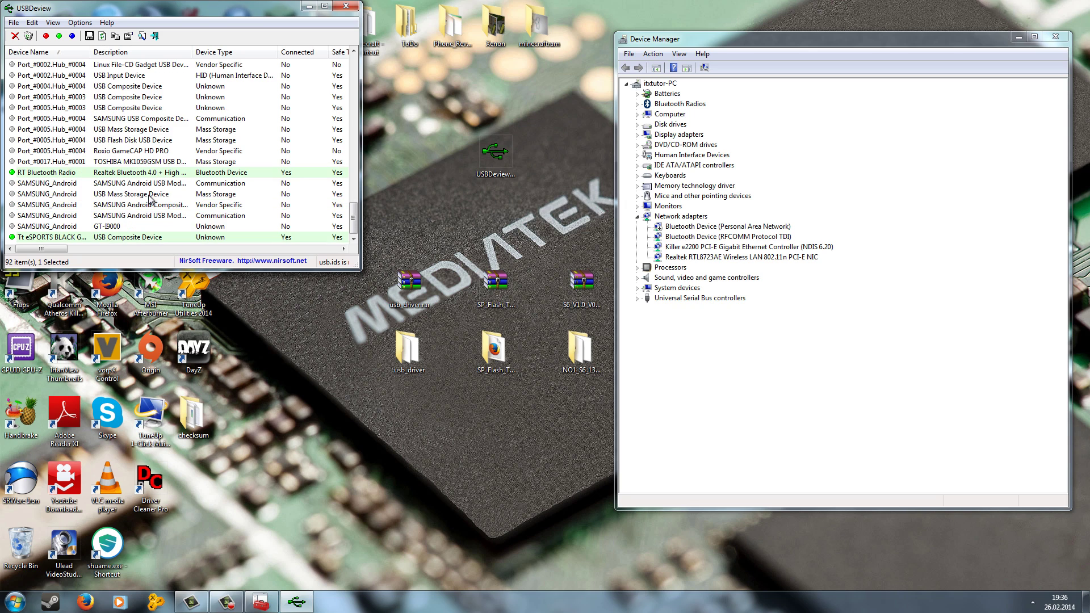
click(142, 227)
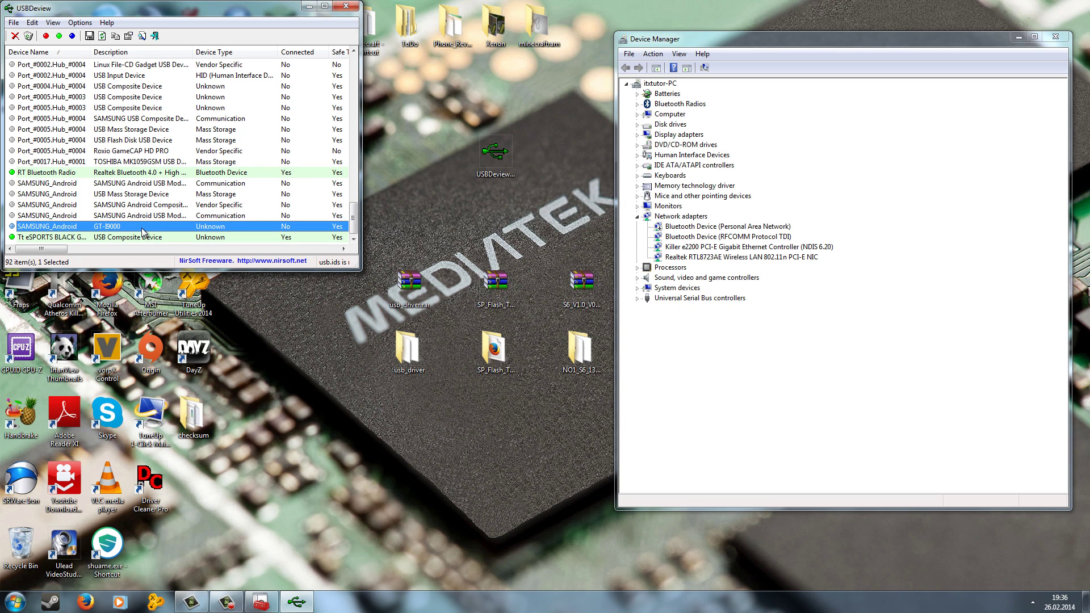
scroll(129, 227, up, 2)
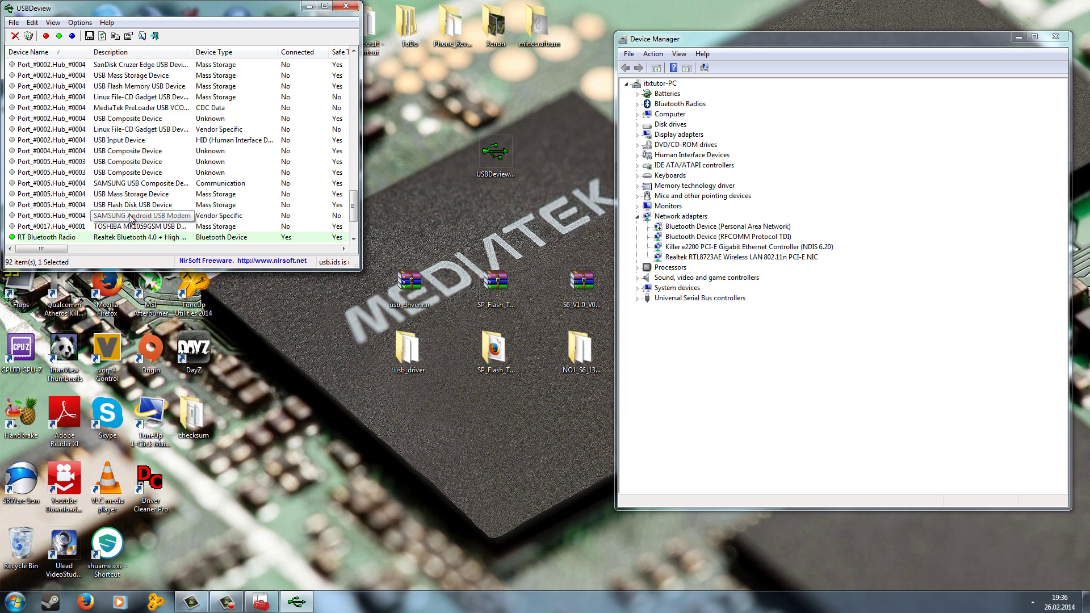
click(122, 108)
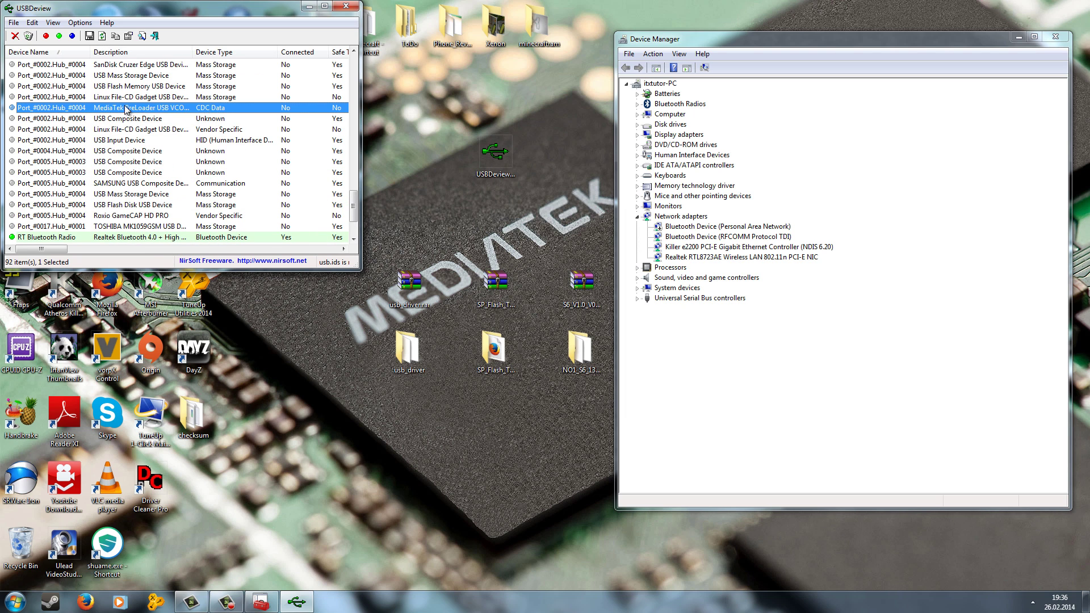
right_click(123, 107)
click(152, 125)
click(545, 339)
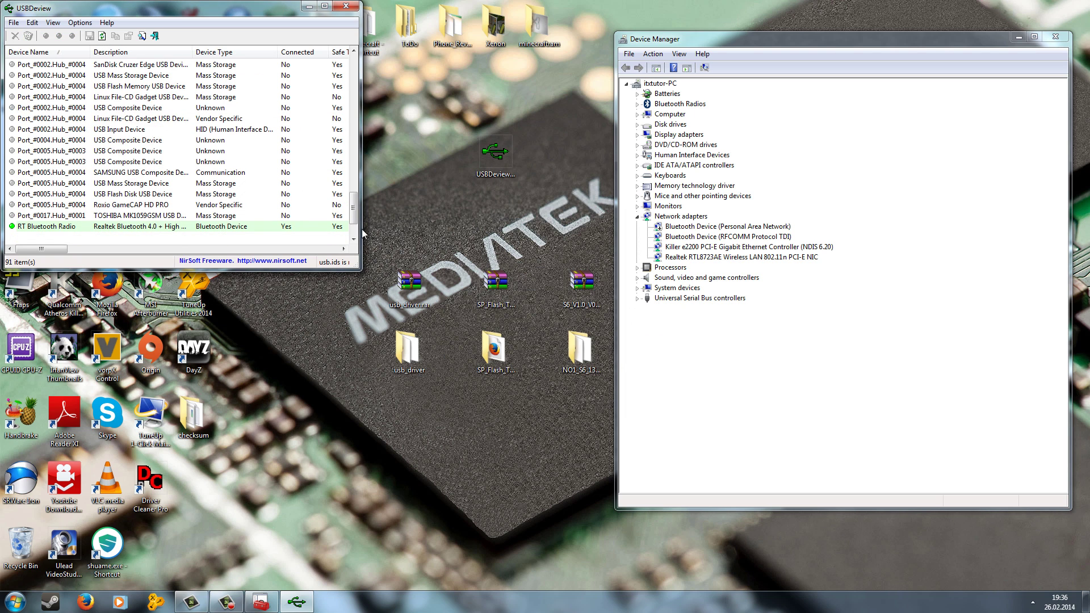
click(346, 5)
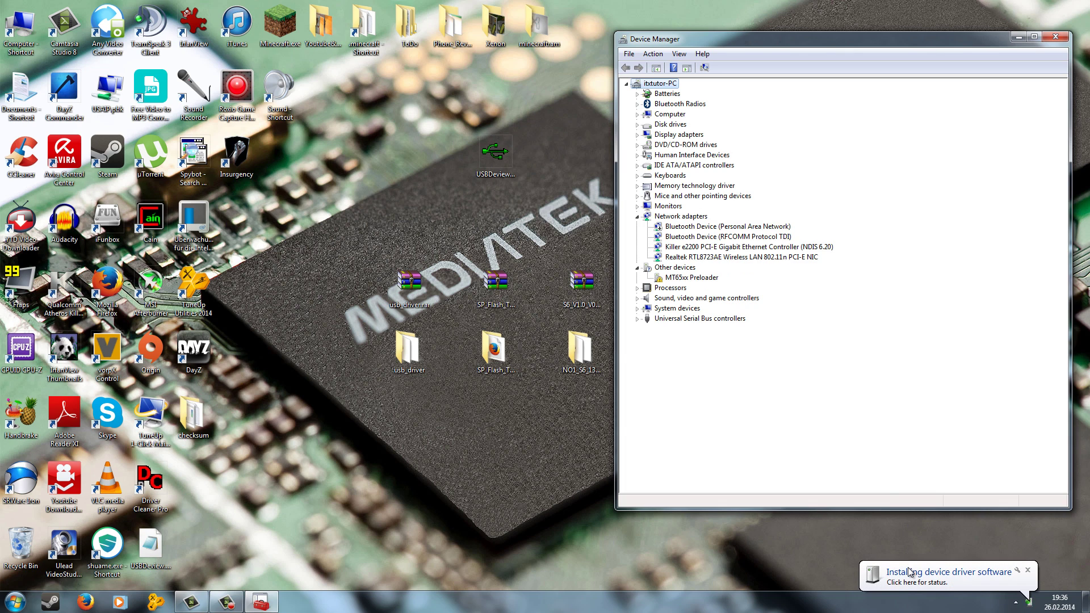
- Update the driver of the reconnected MT65xx Preloader by searching the desktop's usb_driver folder, with subfolders included
right_click(687, 278)
click(714, 300)
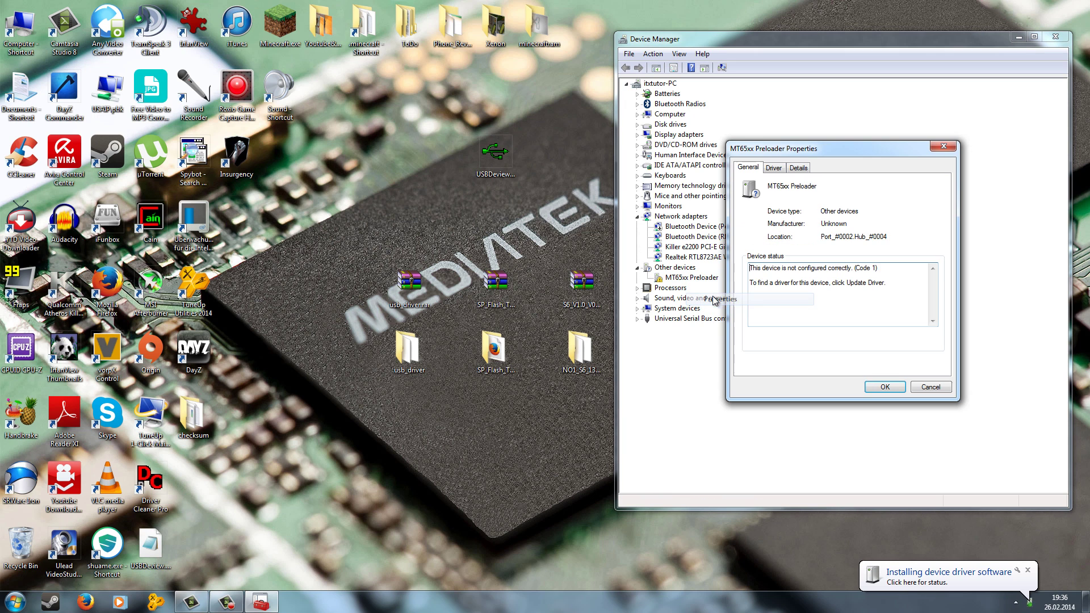
click(773, 167)
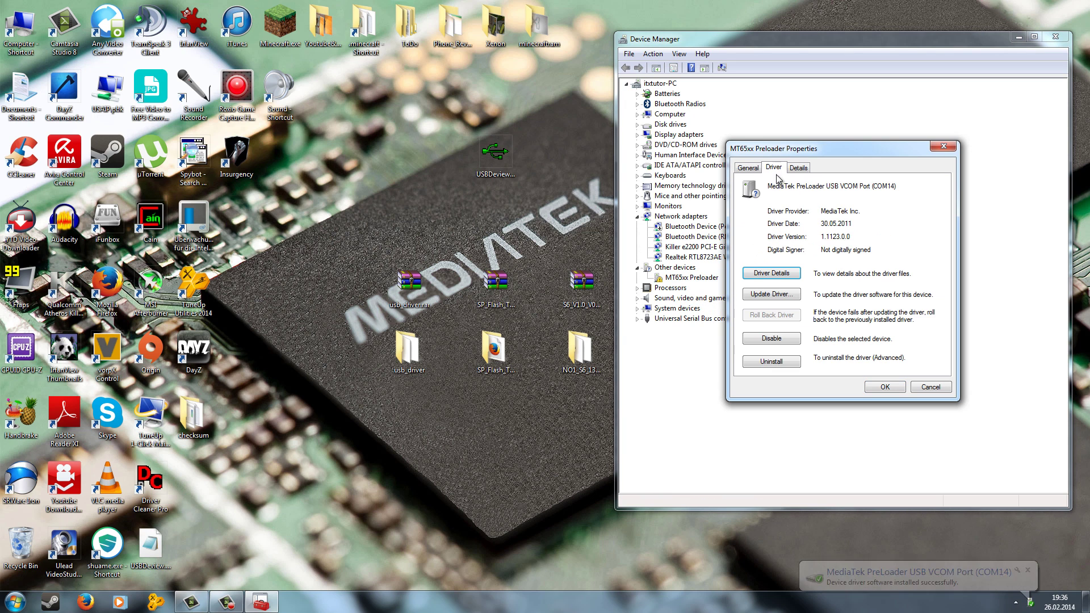
click(770, 294)
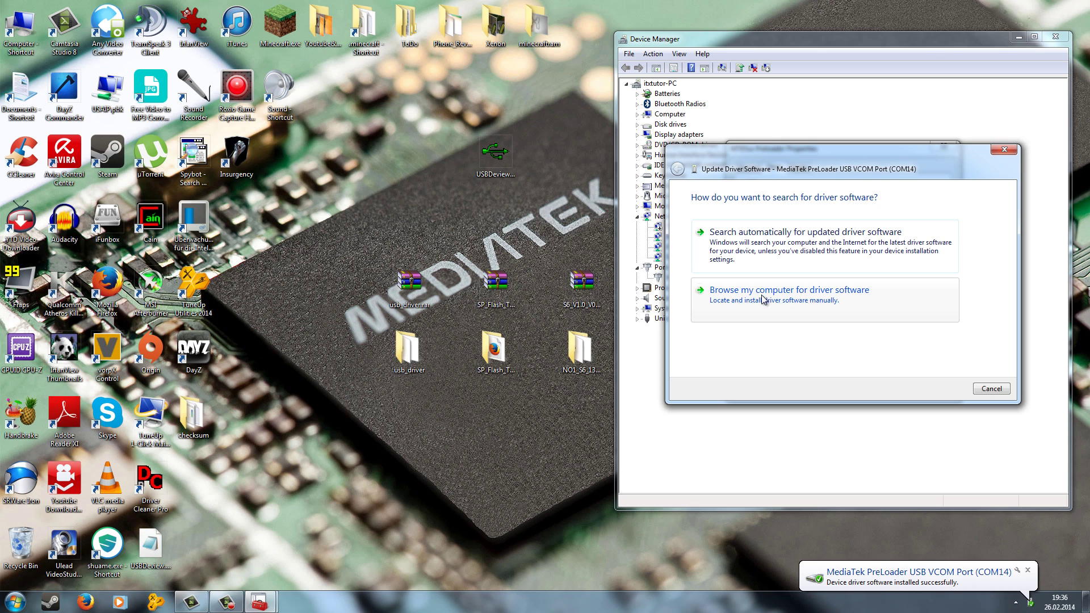
click(763, 299)
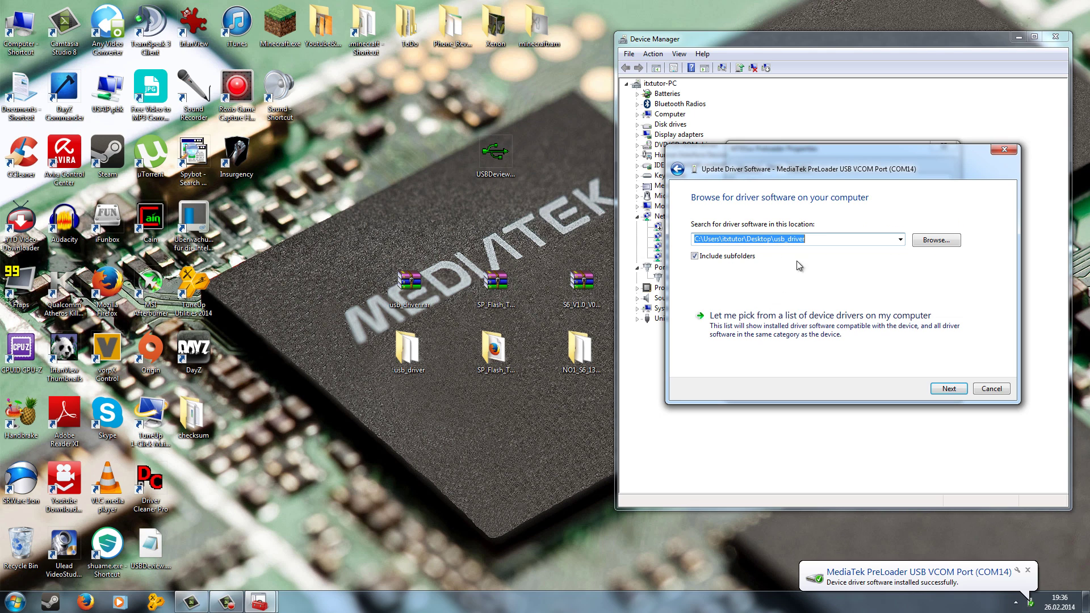
click(950, 393)
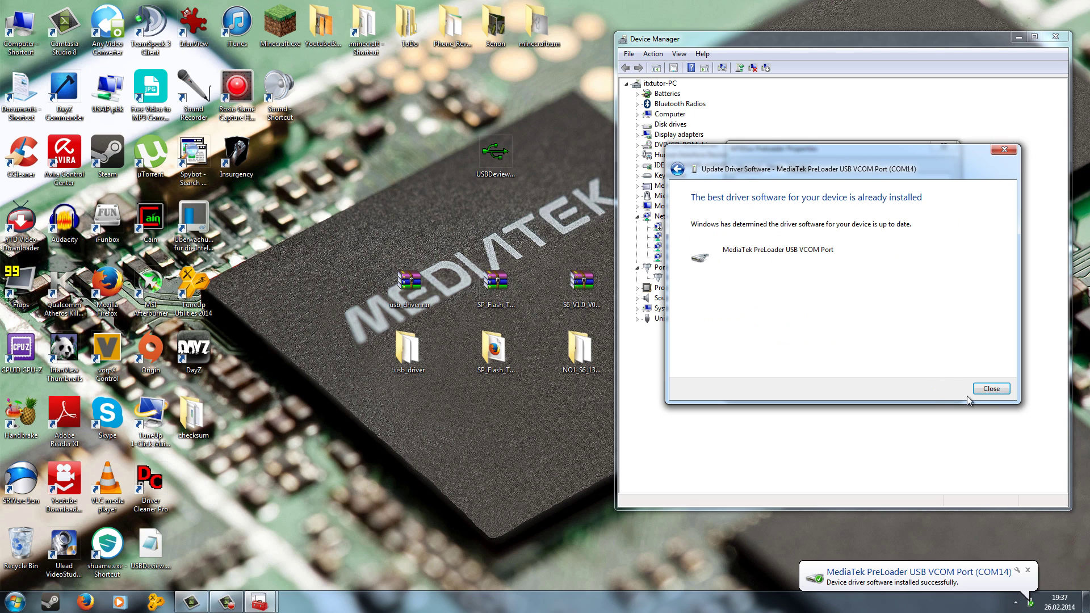
- Close the driver update, device properties, Device Manager and driver notification, and move the USBDeview icon beside the minecraftram folder
click(989, 390)
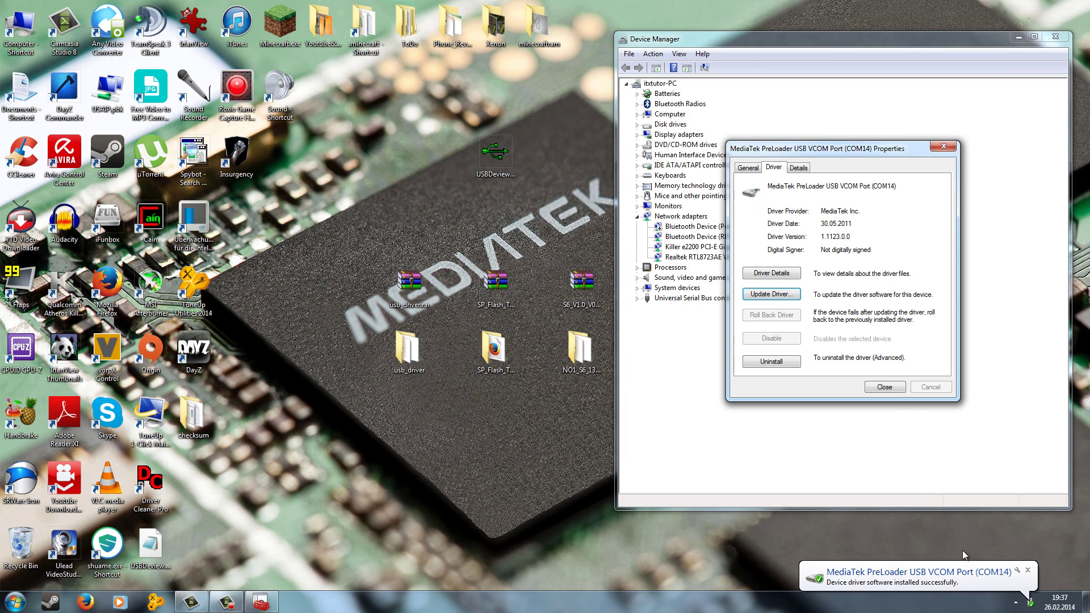
click(885, 388)
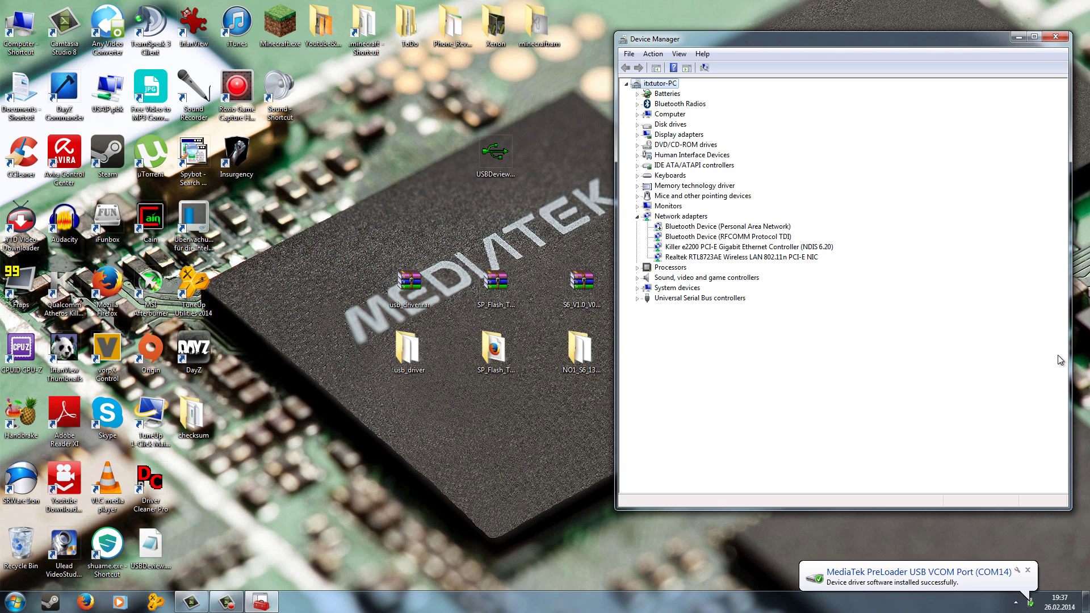
click(1056, 36)
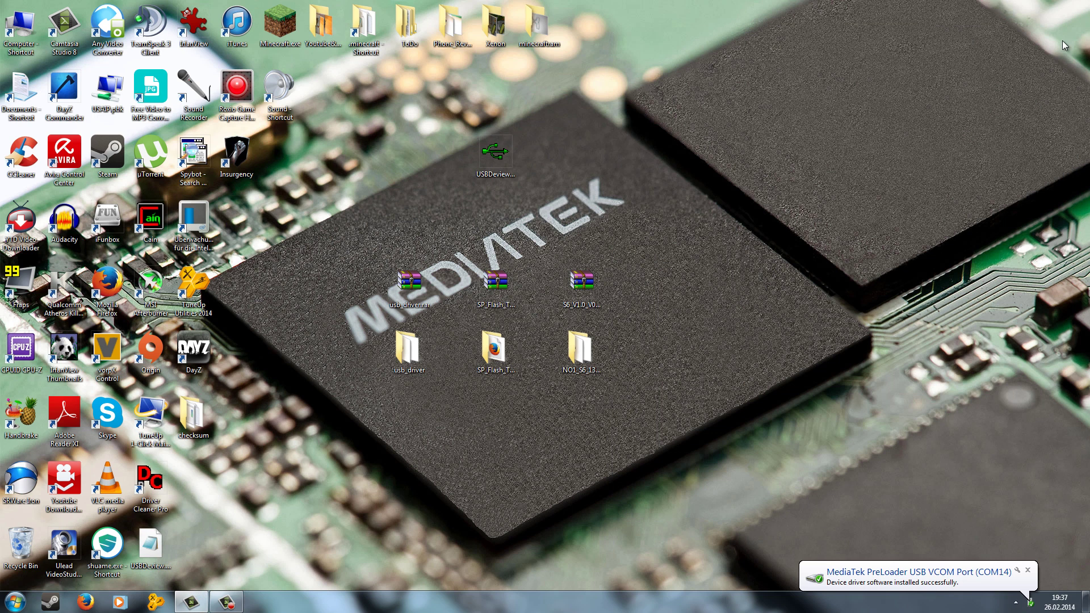
click(1027, 571)
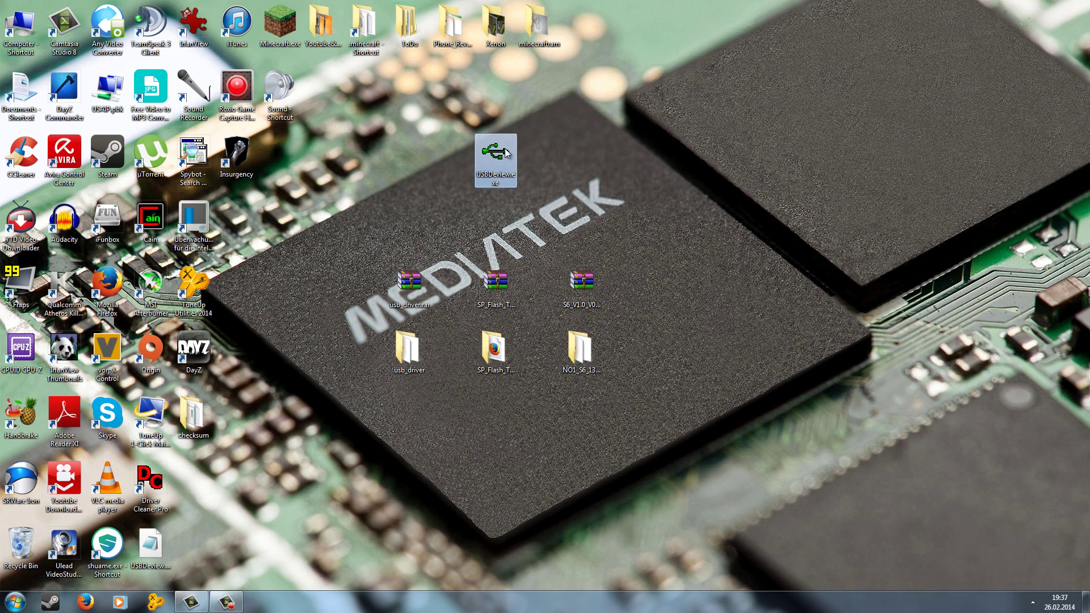
drag(495, 152, 596, 56)
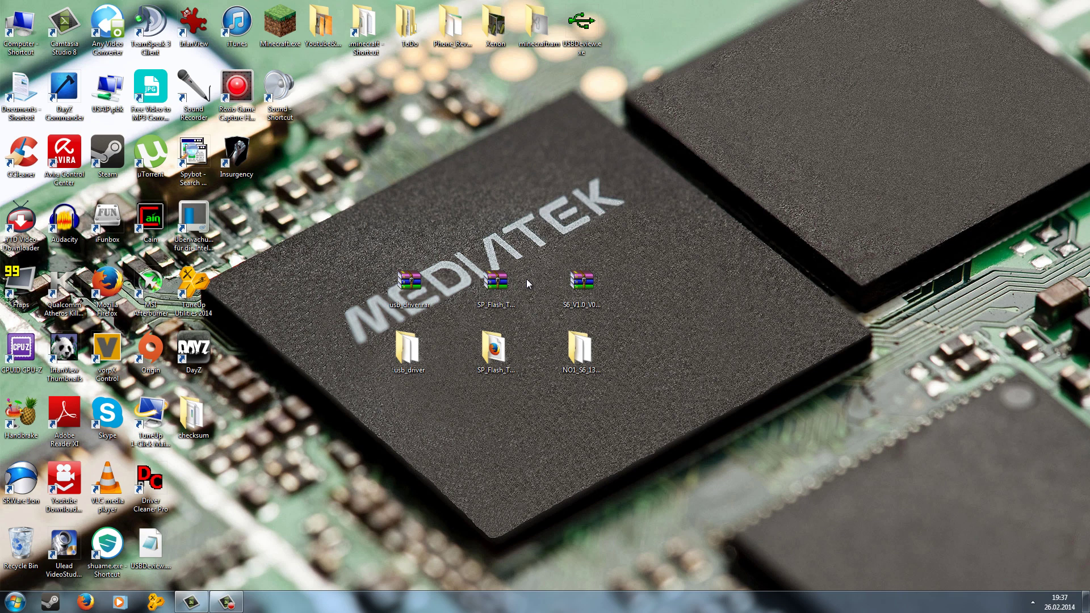
- Run Flash_tool.exe from the desktop's SP_Flash_Tool_v3.1344.0.212 folder as administrator, close the folder, and enlarge the flash tool window
double_click(500, 352)
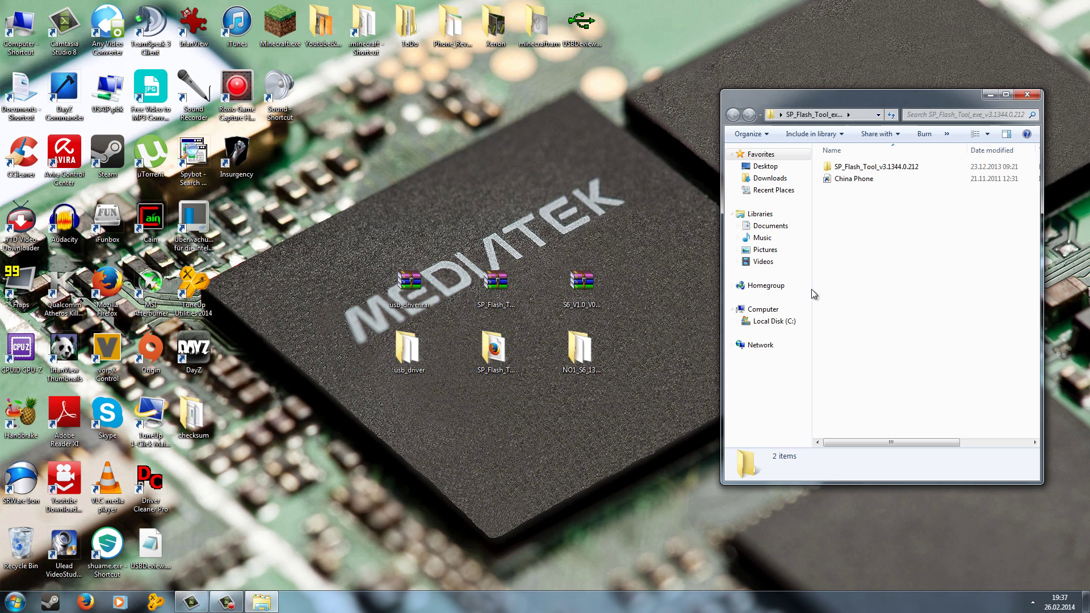
double_click(856, 168)
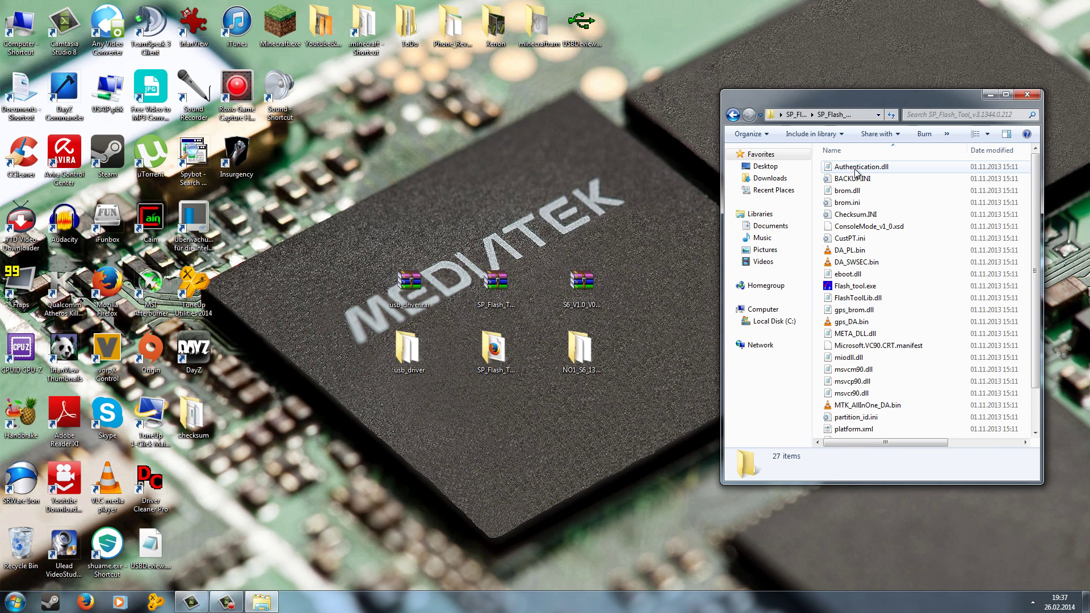
click(854, 286)
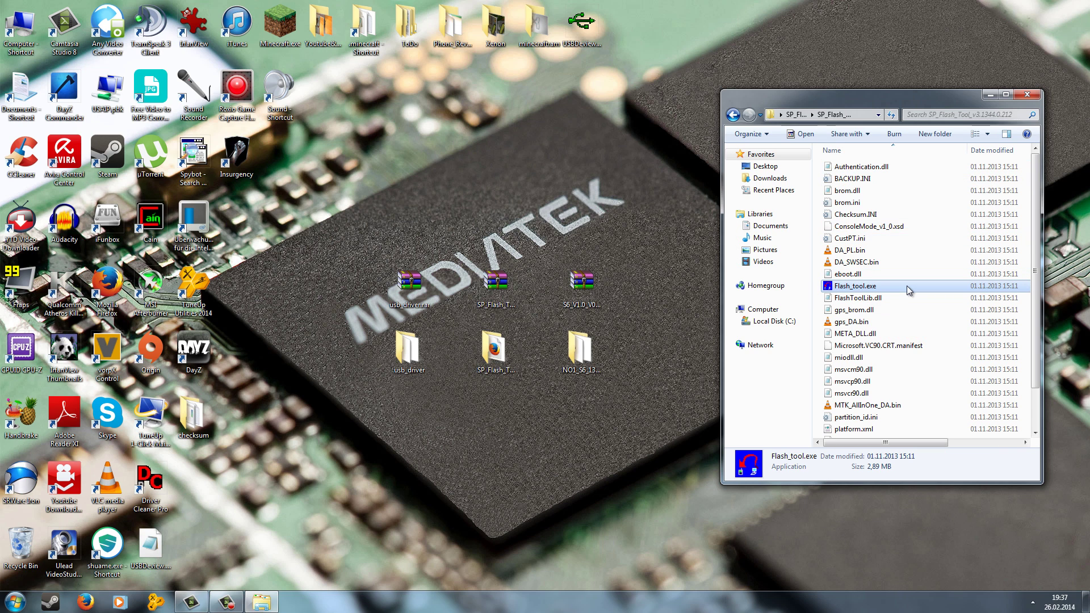
right_click(878, 288)
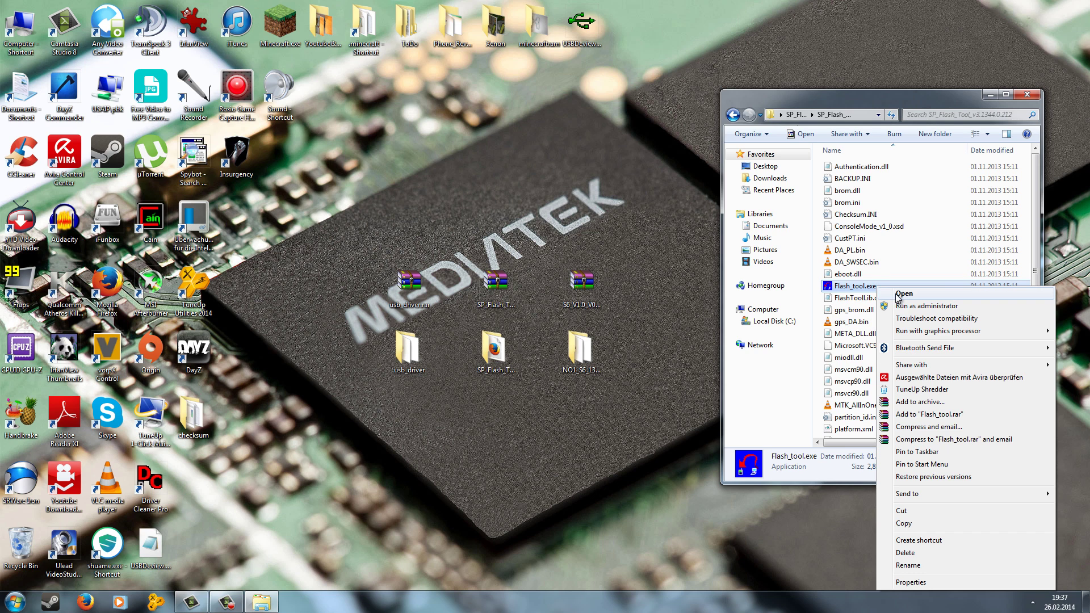
click(959, 307)
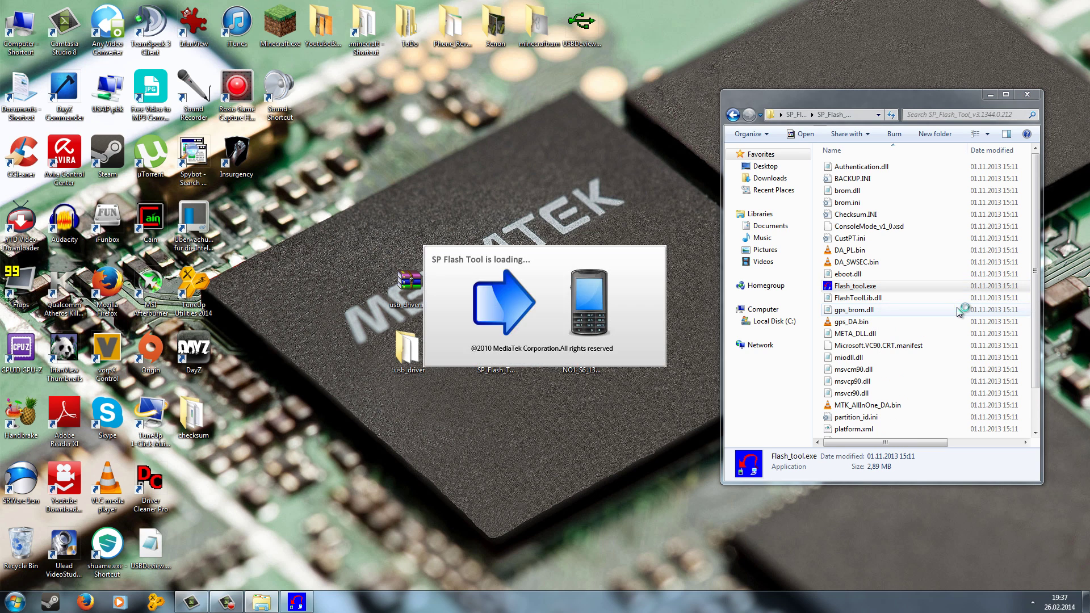
click(1026, 97)
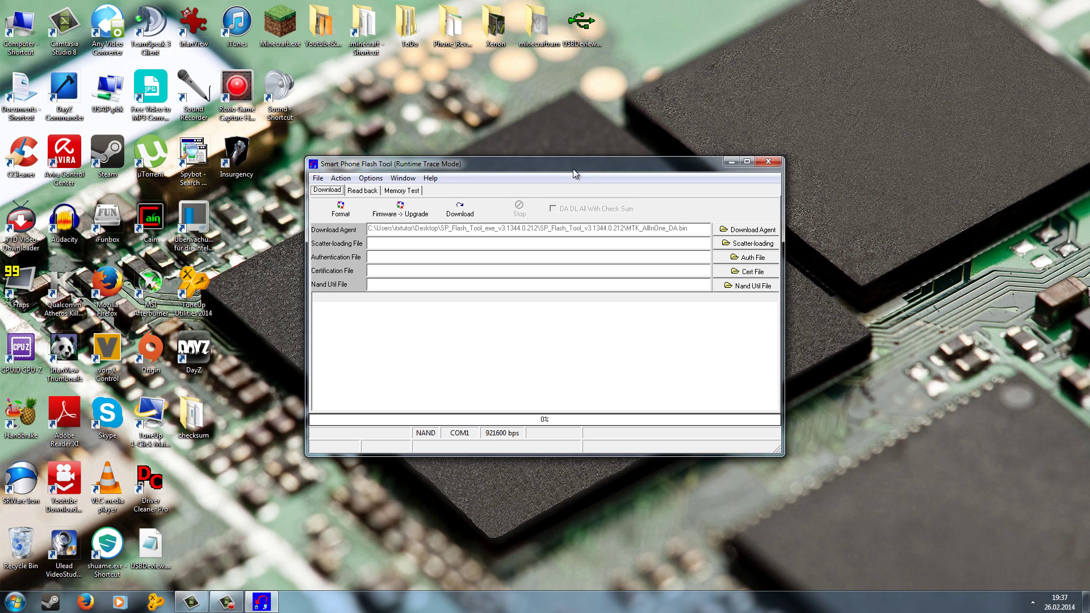
drag(741, 408, 819, 462)
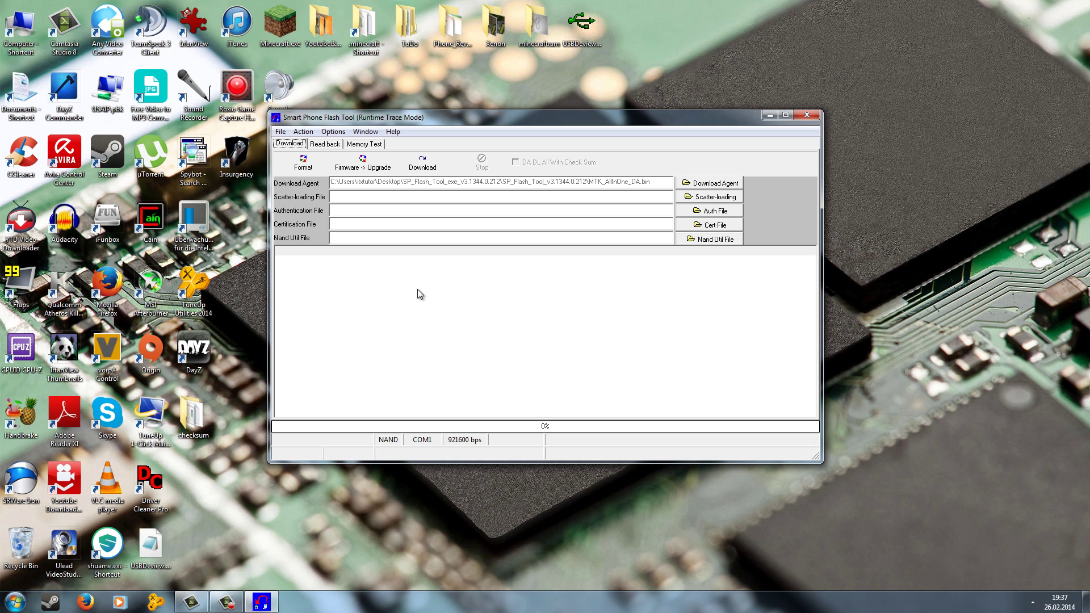
- Load the scatter file MT6589T_Android_scatter_emmc.txt from the desktop's NO1_S6_131111 folder
click(724, 199)
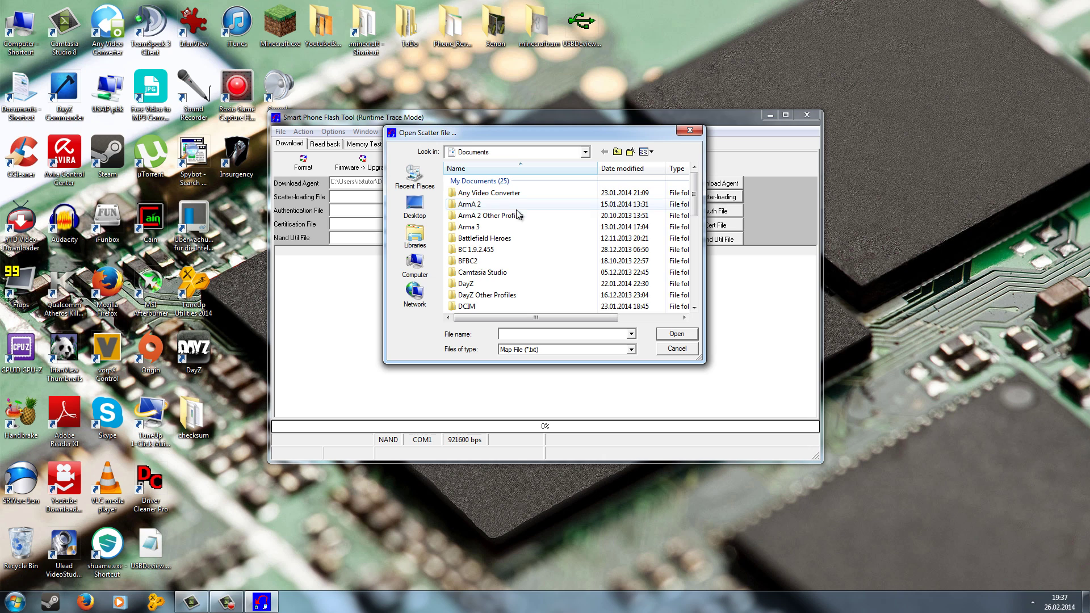
click(423, 213)
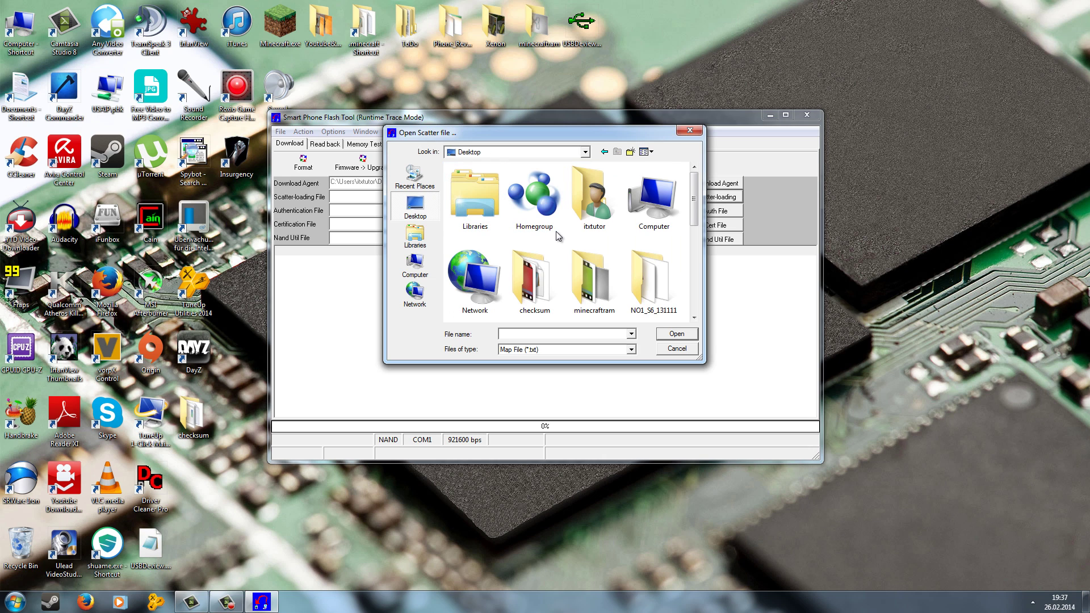
double_click(661, 290)
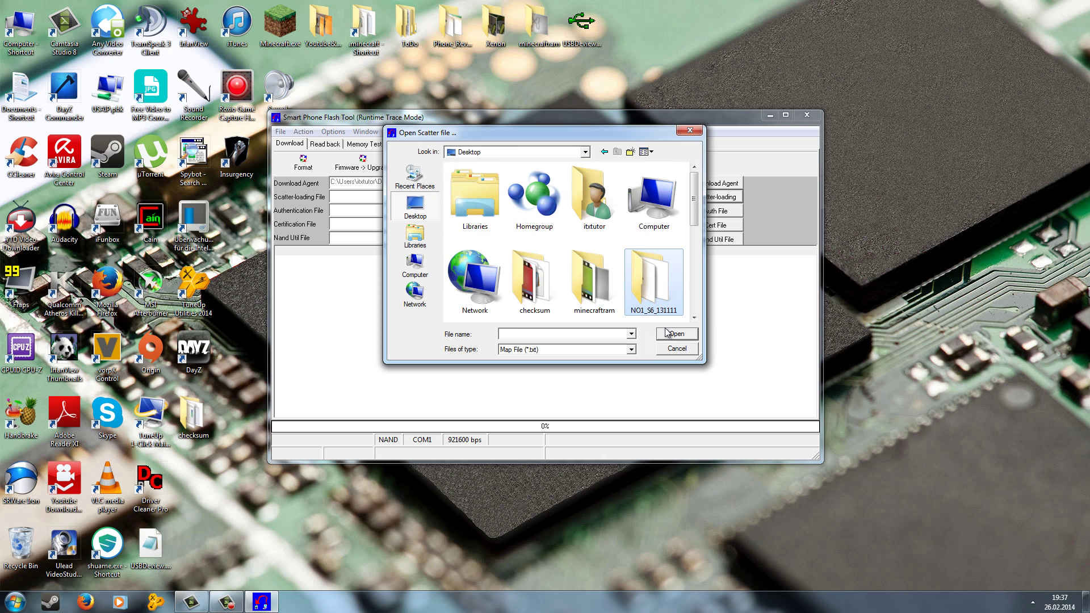
click(507, 204)
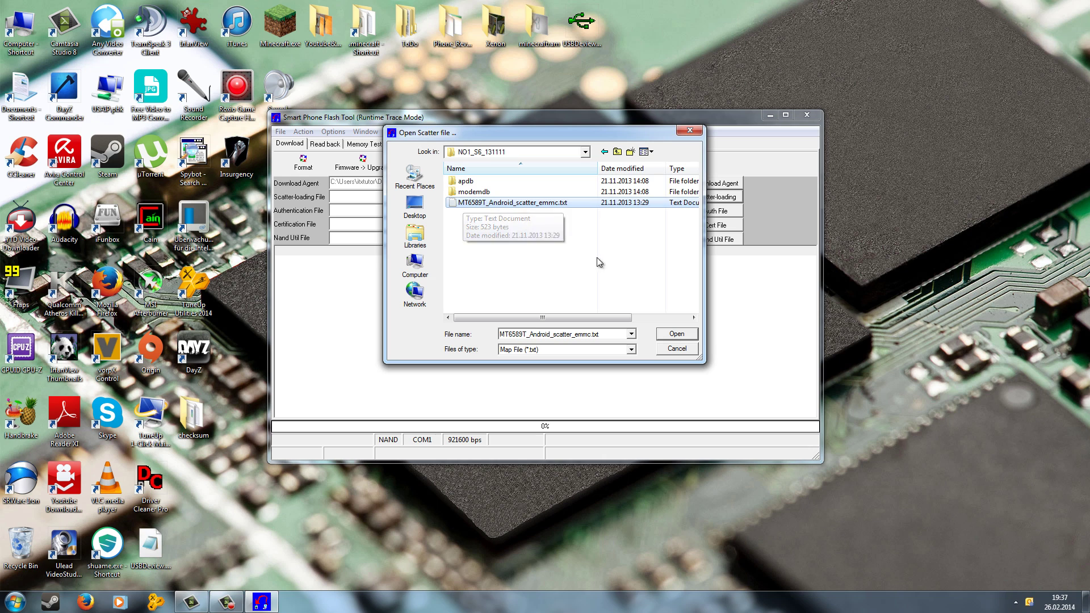
click(675, 334)
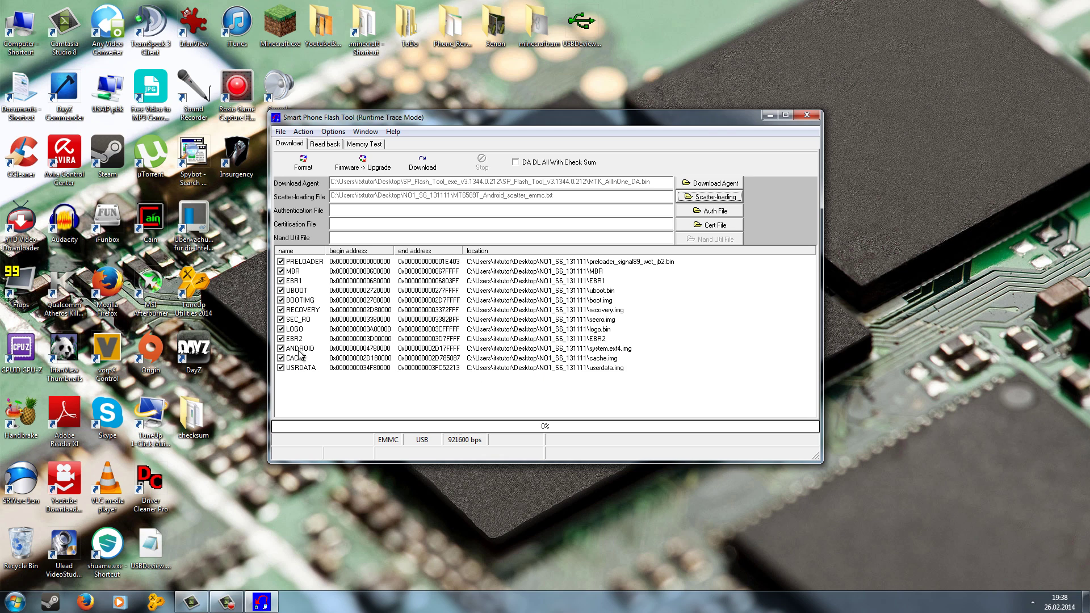
- Exclude PRELOADER from the images, download the remaining ones to the phone despite the warning, and dismiss the completion dialog
click(280, 262)
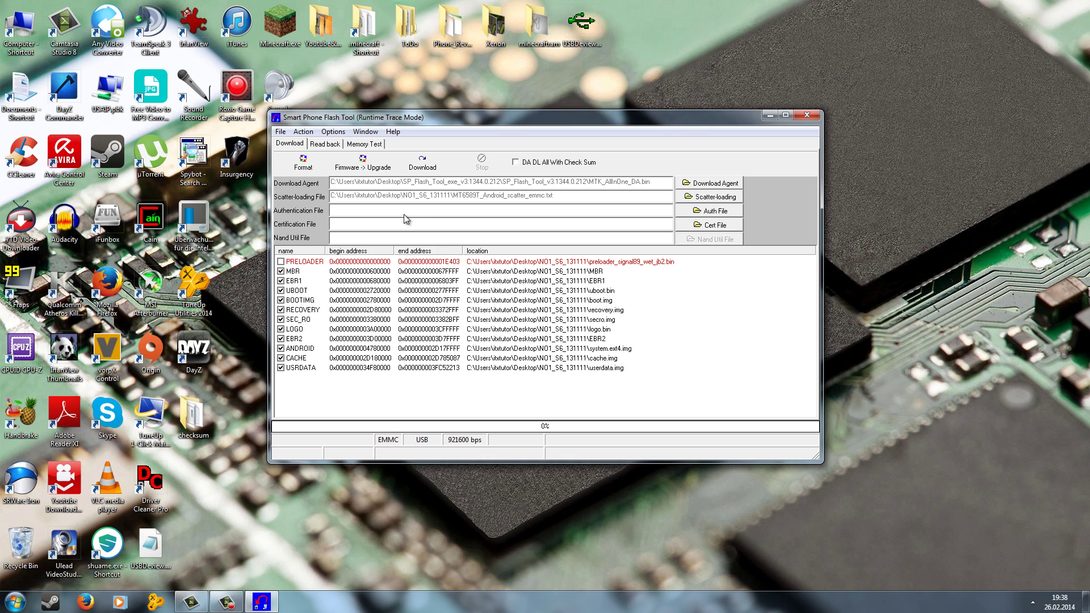
click(418, 171)
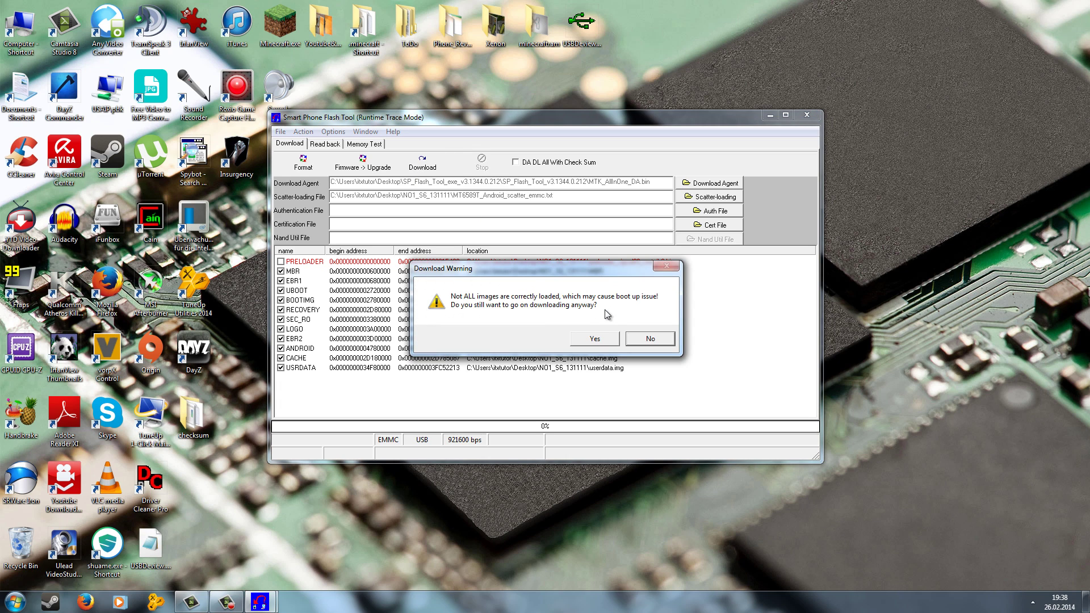
click(593, 340)
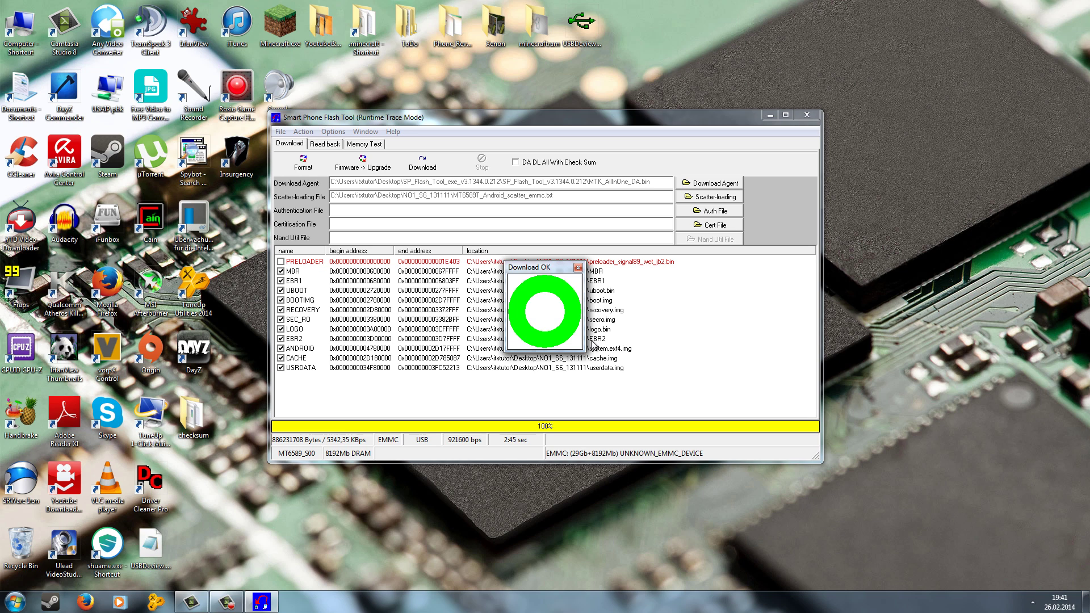
click(578, 268)
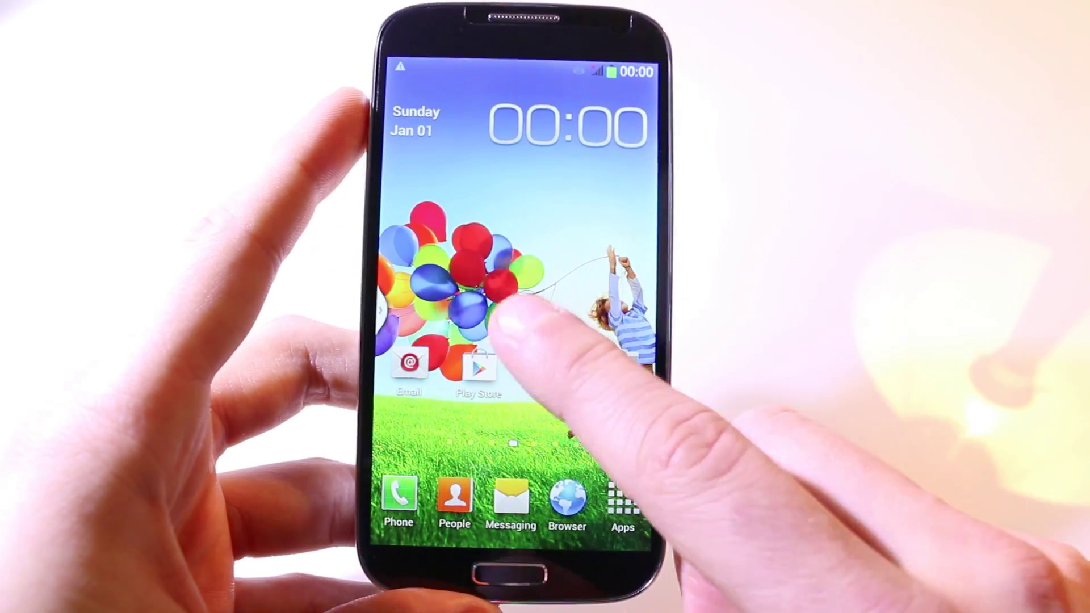
drag(499, 307, 465, 295)
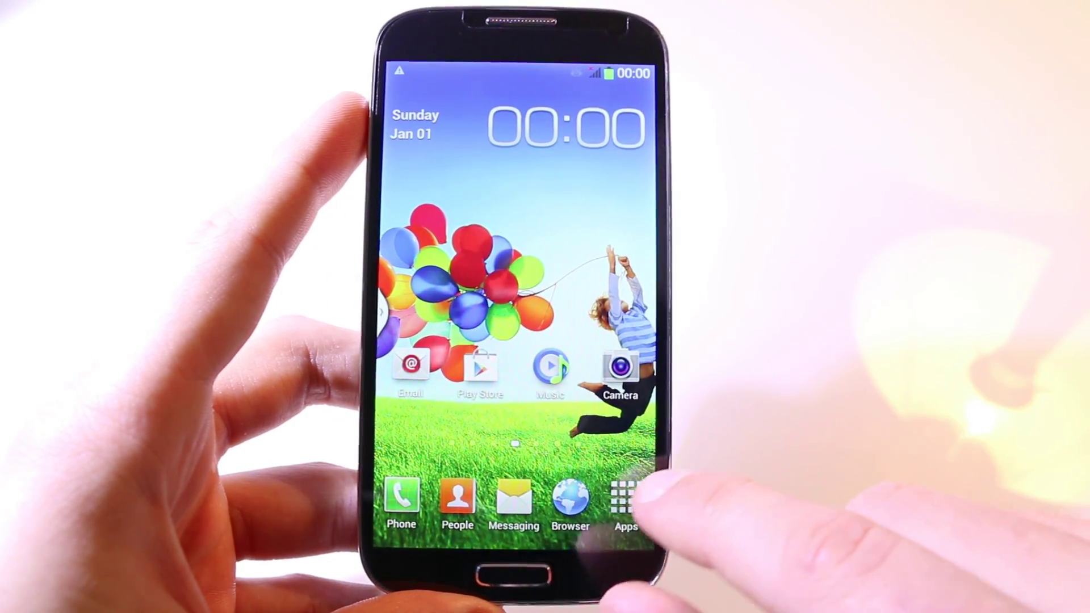
drag(608, 365, 466, 369)
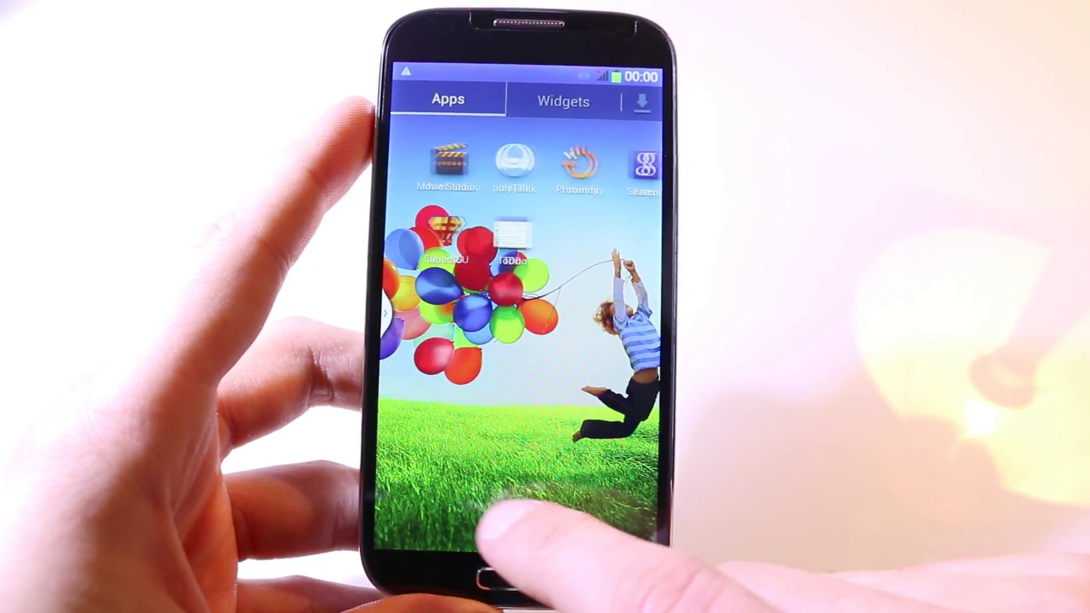
drag(482, 415, 625, 414)
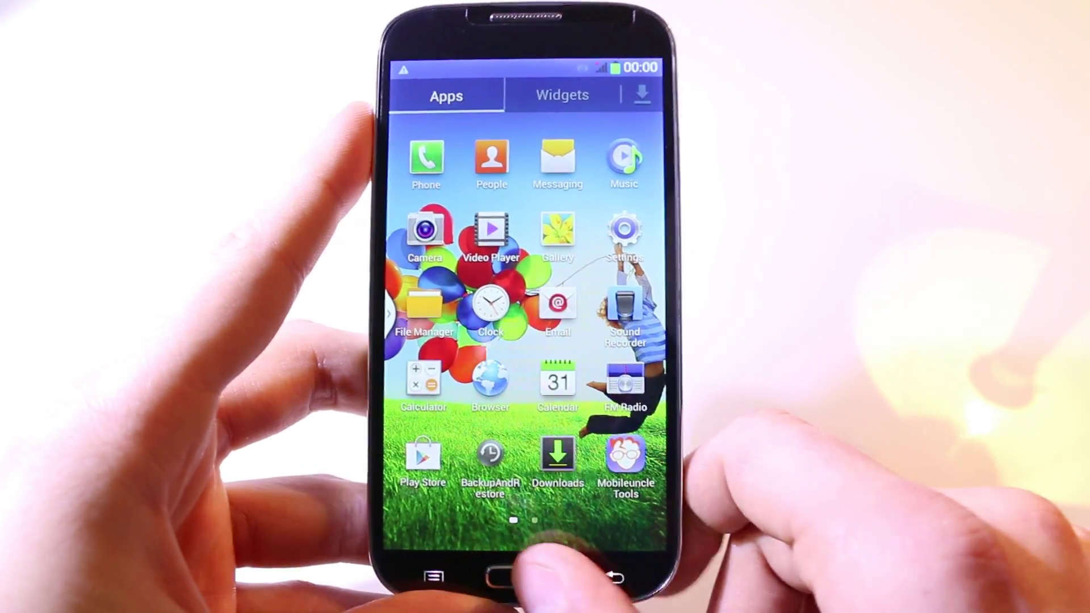
click(514, 576)
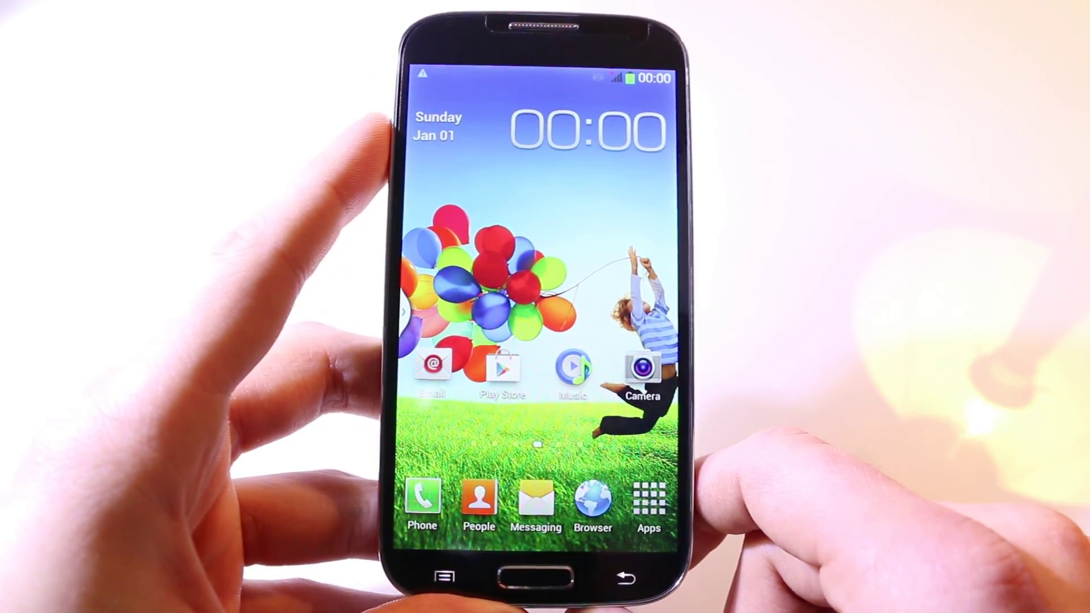